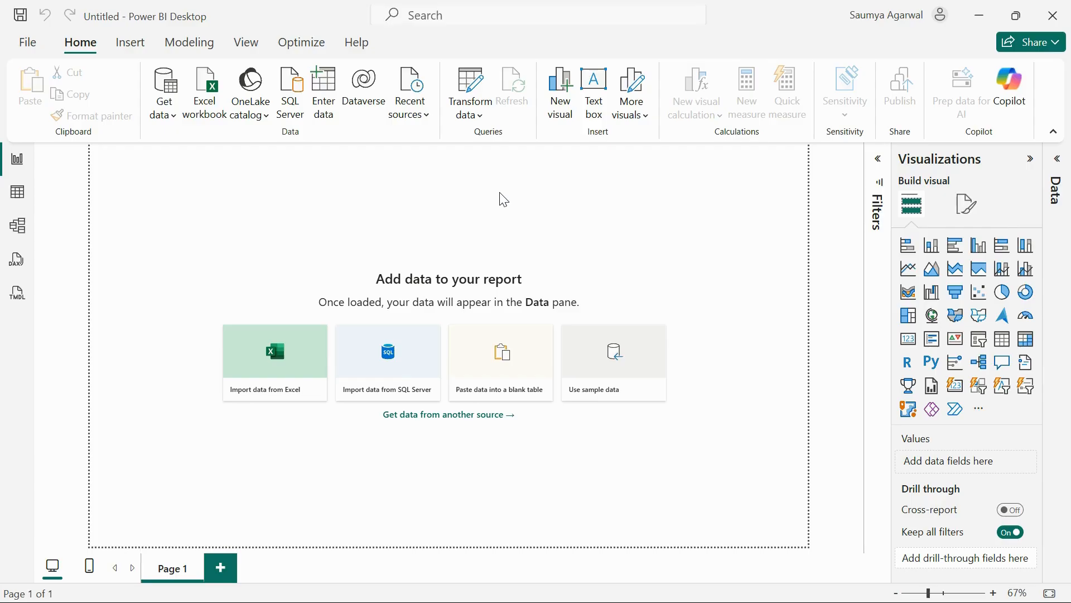
Switch to Chrome and view the Software Installations playlist on YouTube.
key("super+Tab")
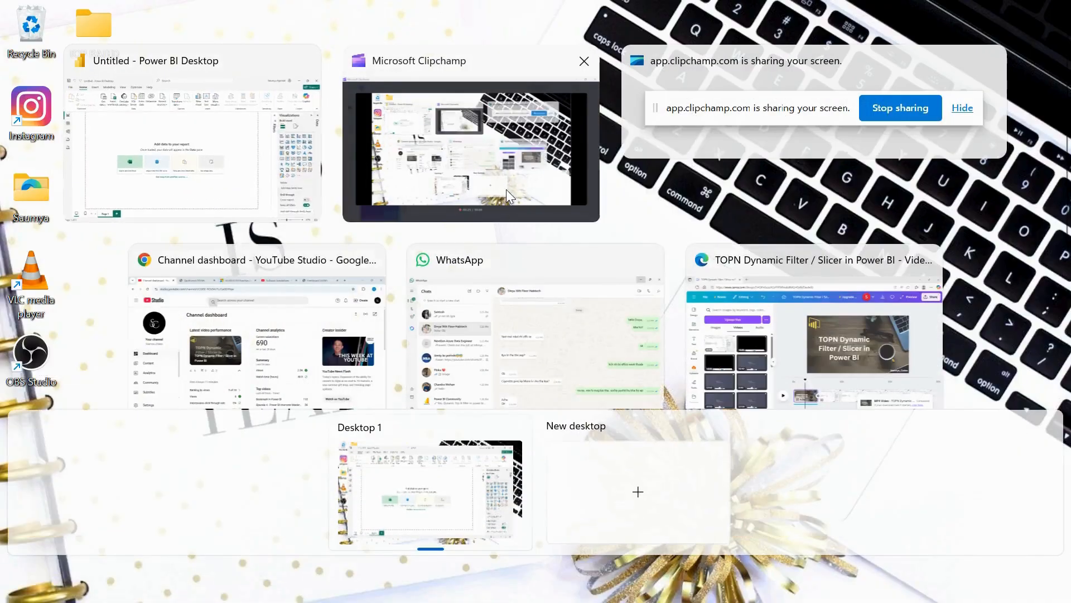
left_click(281, 350)
left_click(669, 15)
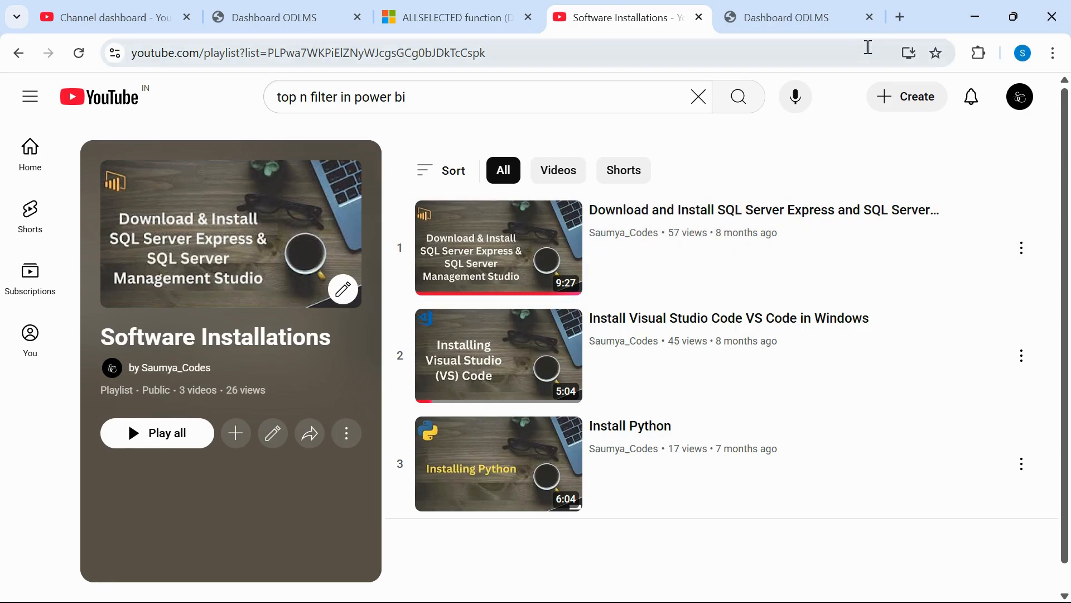
Search Google for "adventureworks database" in a new browser tab.
key("ctrl+t")
left_click(769, 55)
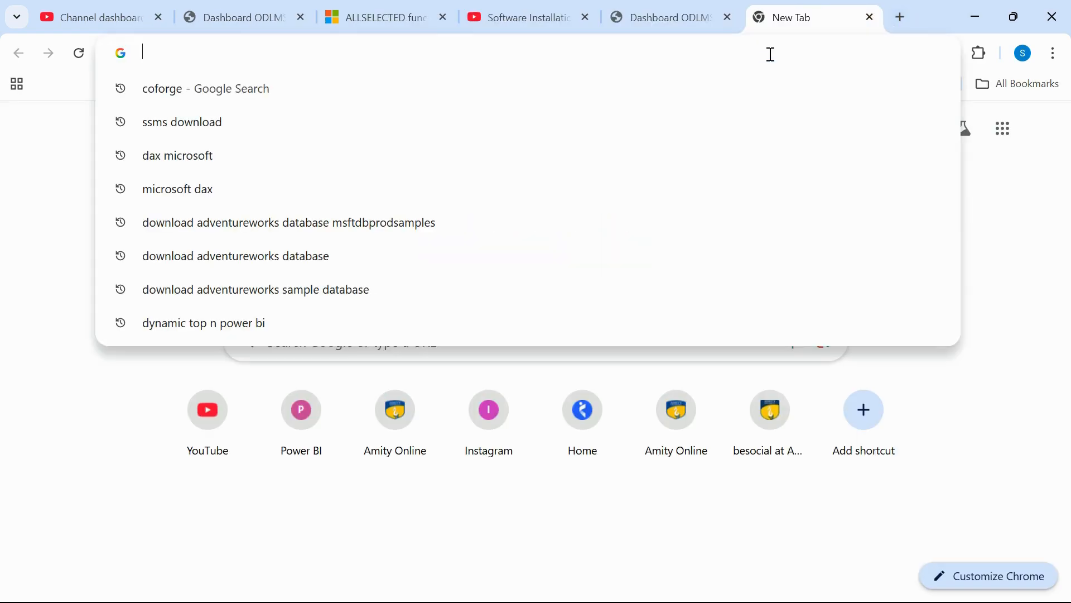
left_click(244, 122)
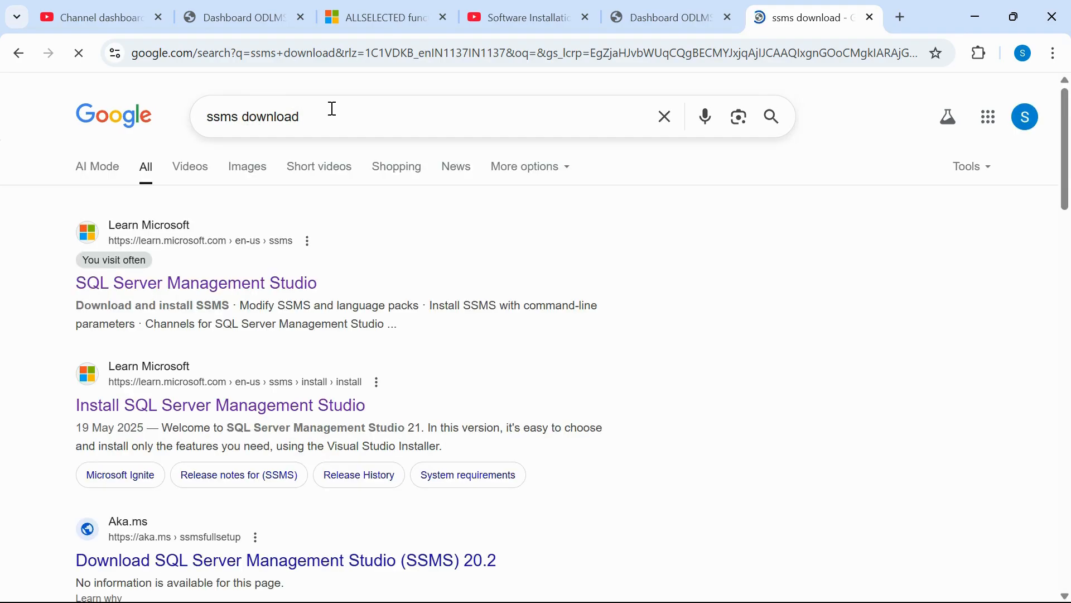
left_click_drag(330, 108, 182, 140)
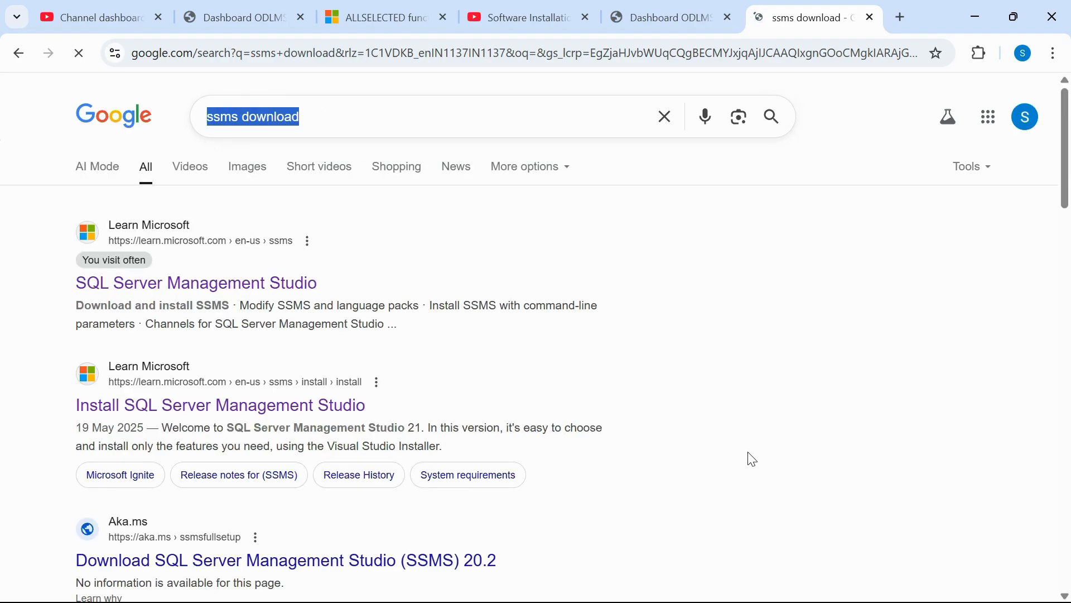
key("BackSpace")
type("adven")
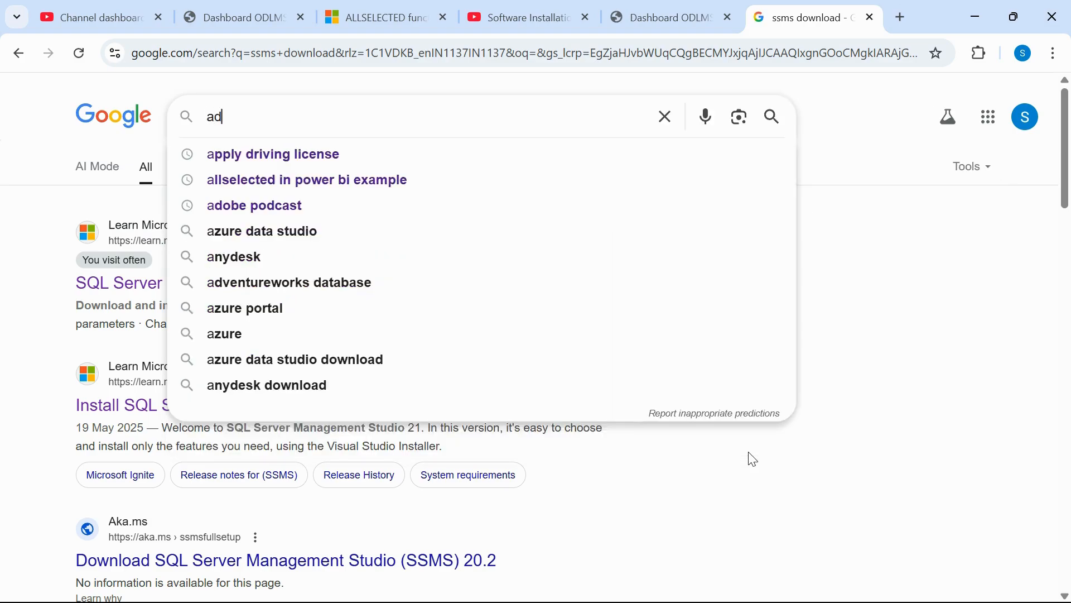
type("ture")
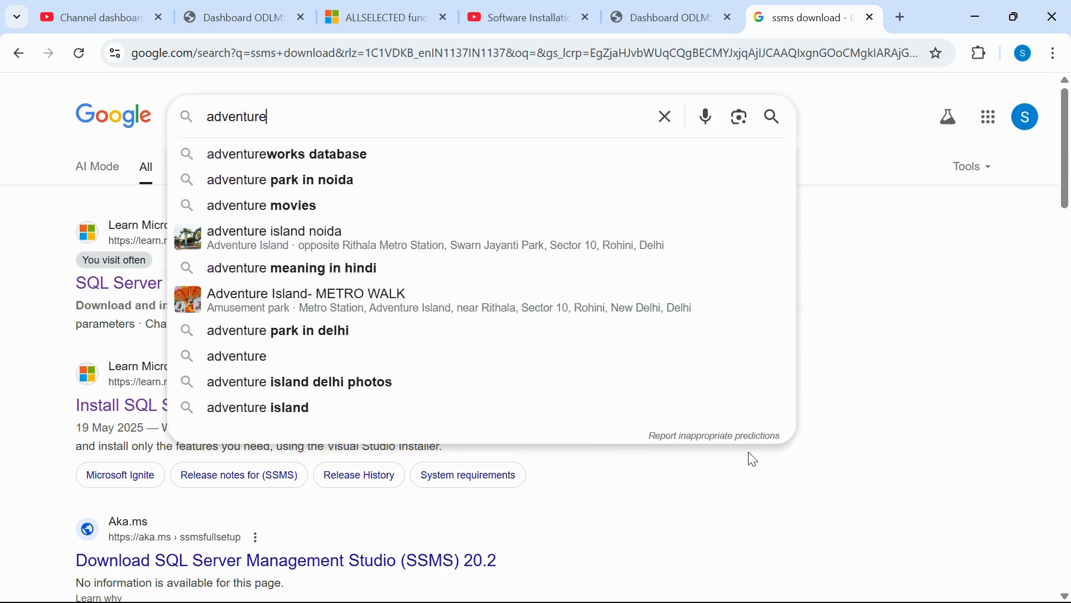
key("Down")
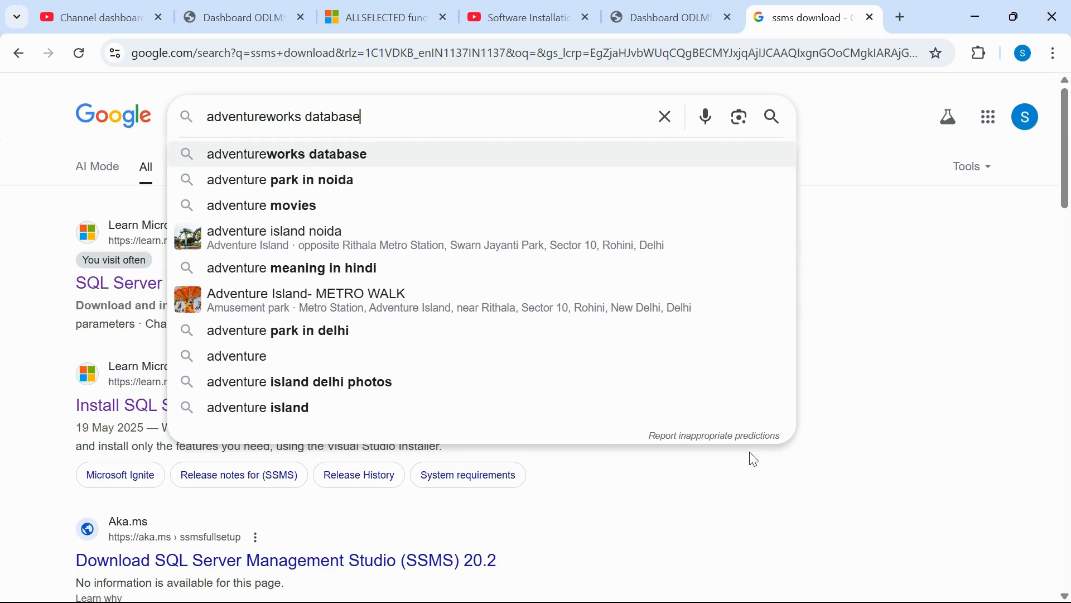
key("Return")
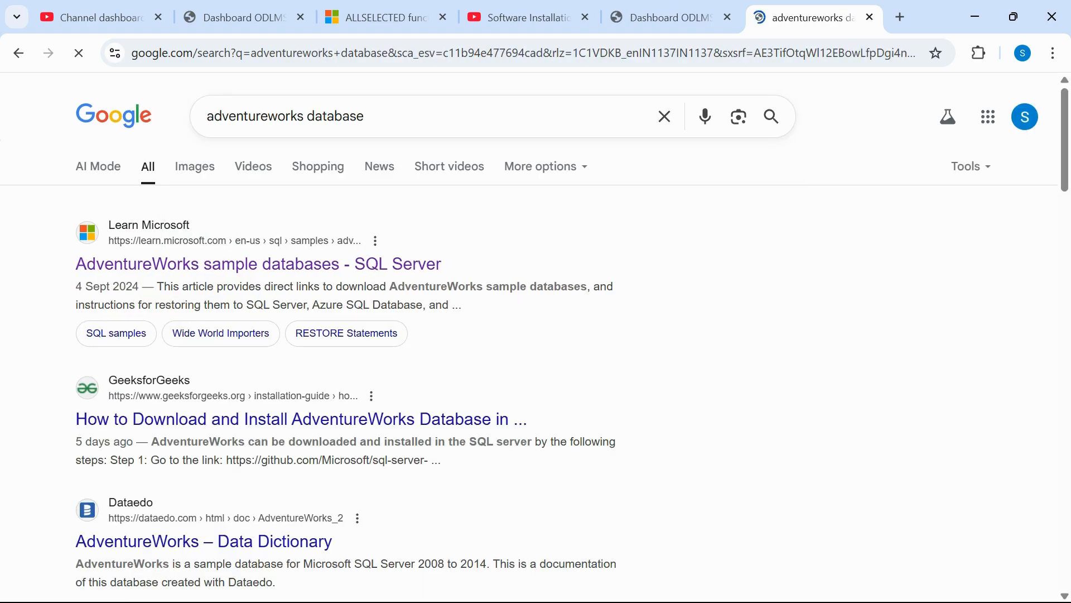
Download the OLTP backup AdventureWorks2016.bak from Microsoft Learn's AdventureWorks sample databases page.
left_click(356, 274)
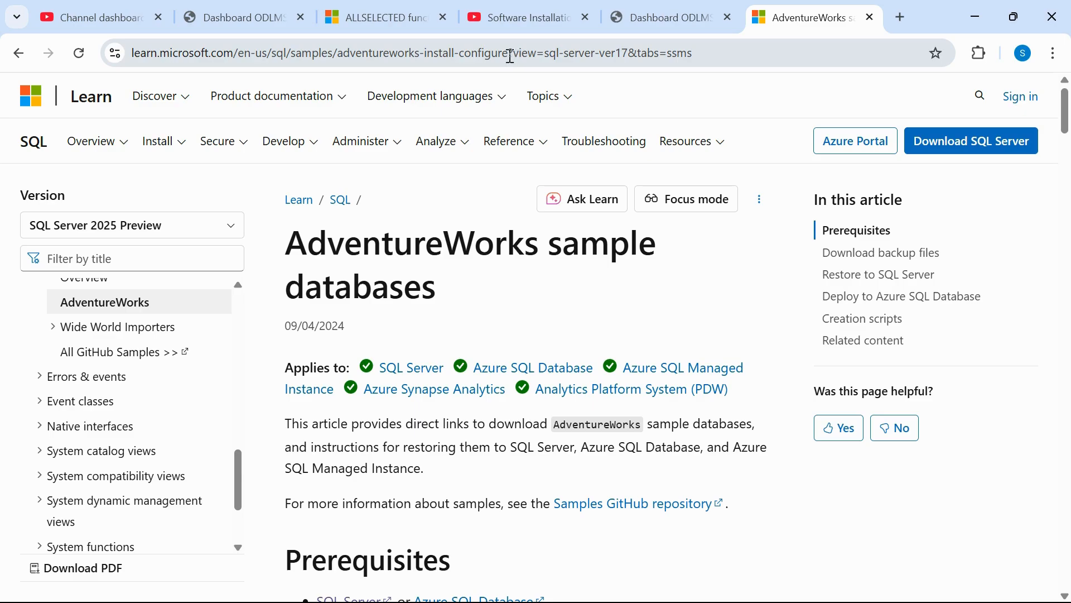
scroll(402, 470, "down", 6)
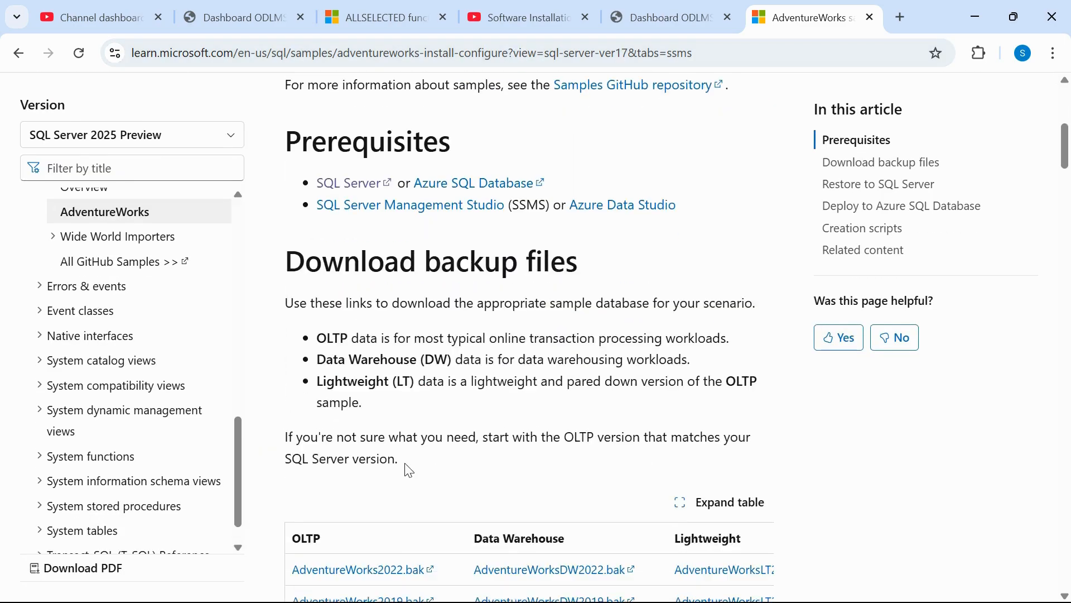
scroll(408, 471, "down", 5)
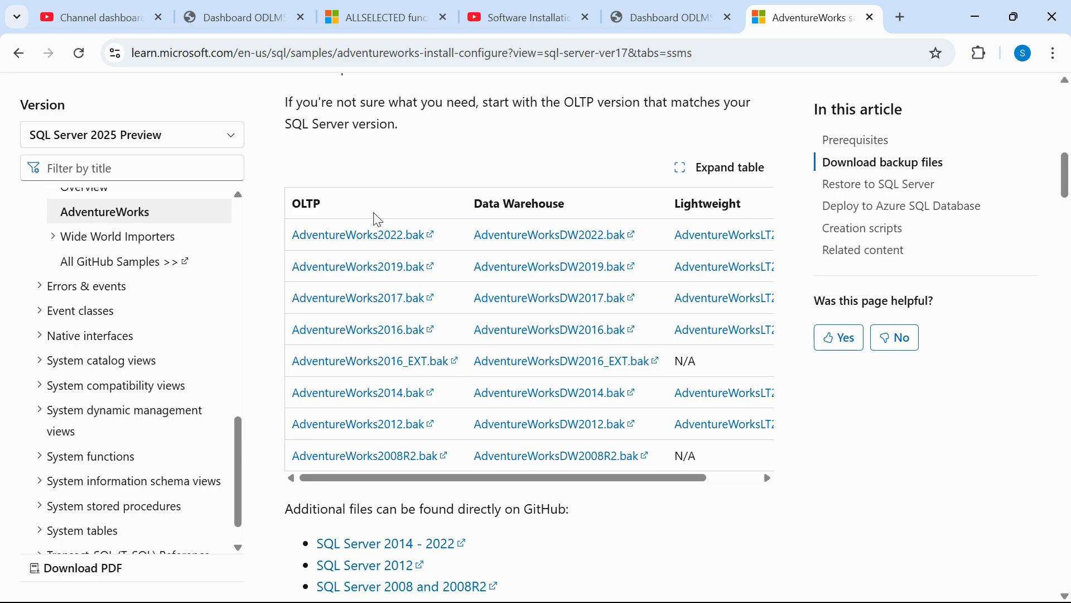
left_click(361, 335)
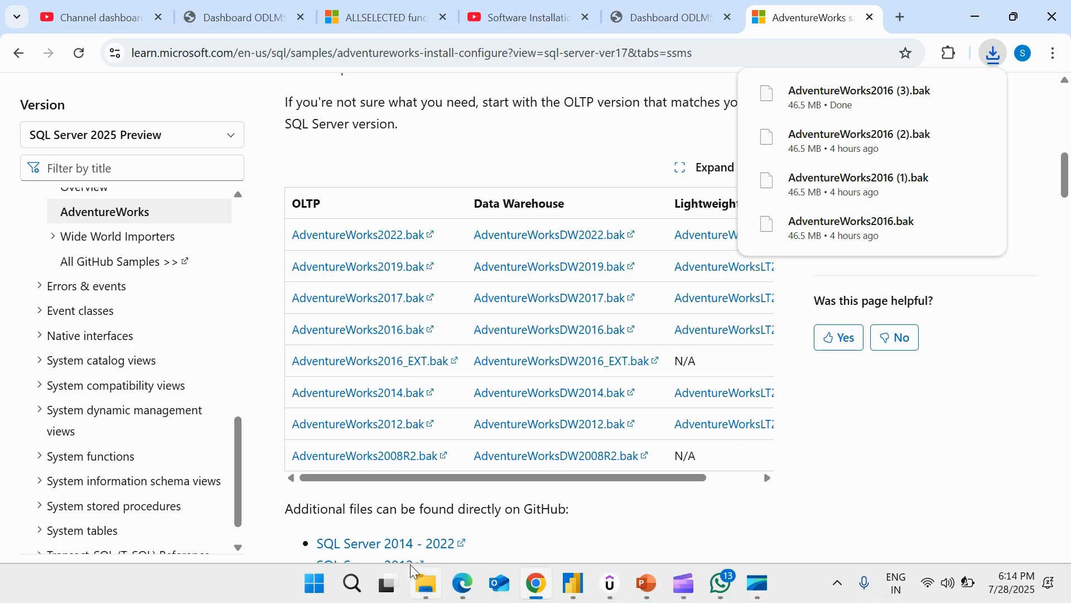
Switch to File Explorer and copy AdventureWorks2016.bak from the Downloads folder.
left_click(439, 576)
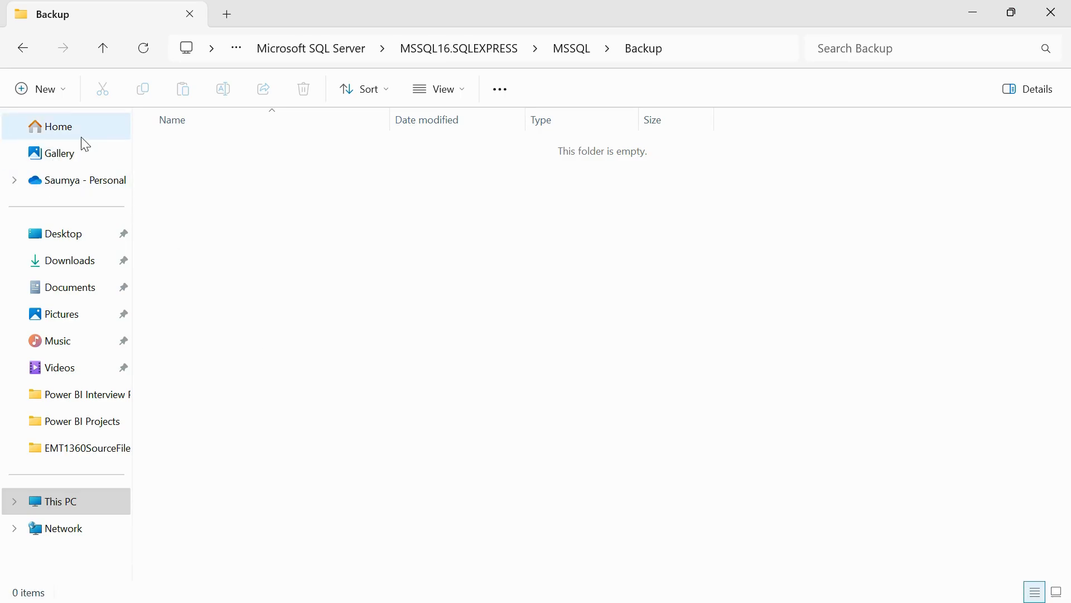
left_click(72, 262)
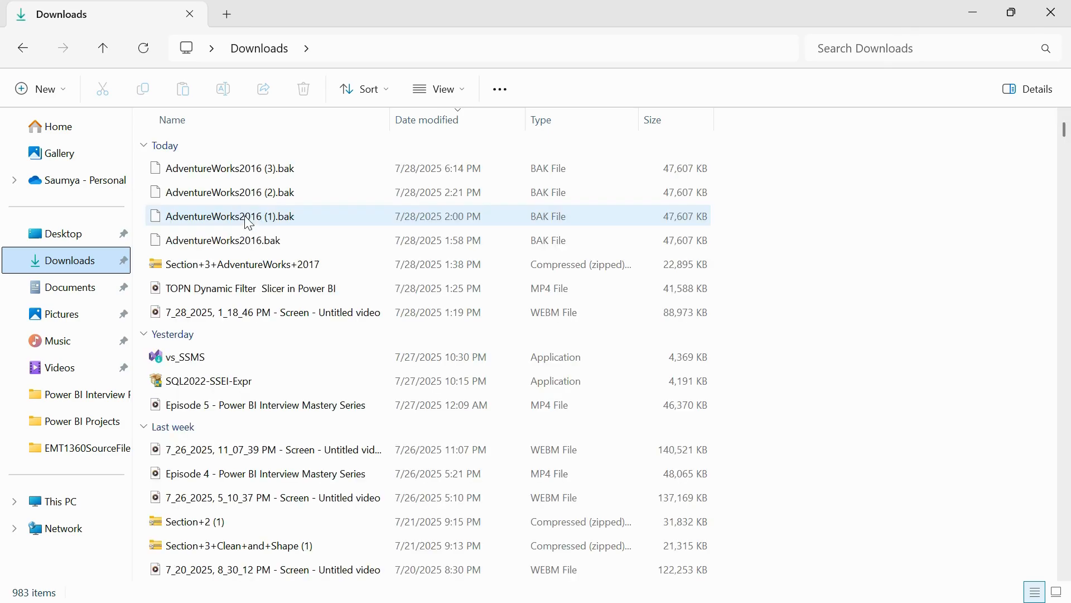
left_click(234, 241)
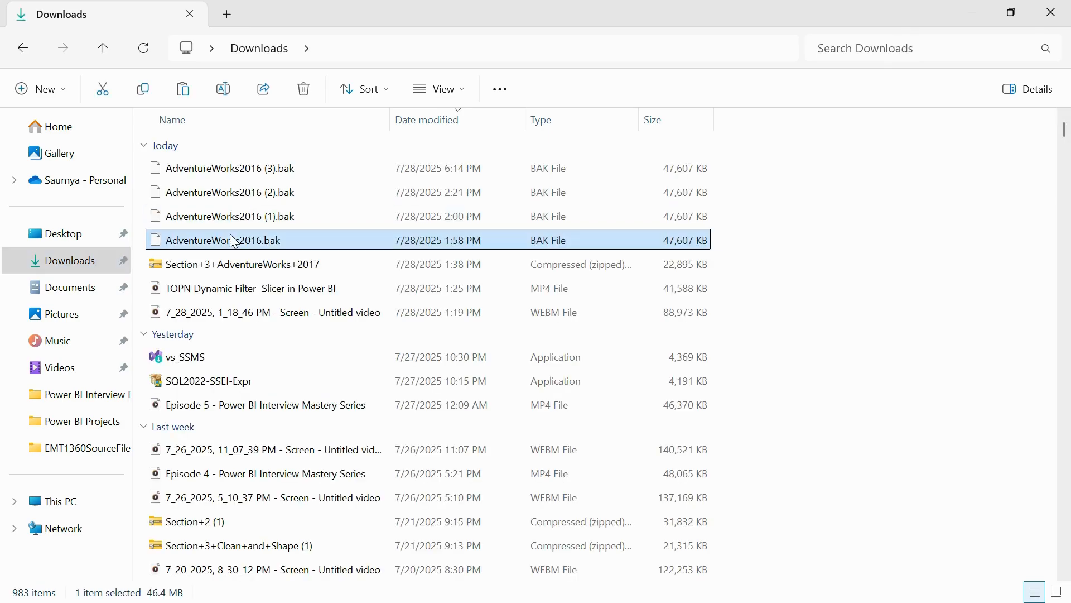
Paste the backup file into C:\Program Files\Microsoft SQL Server\MSSQL16.SQLEXPRESS\MSSQL\Backup.
left_click(78, 501)
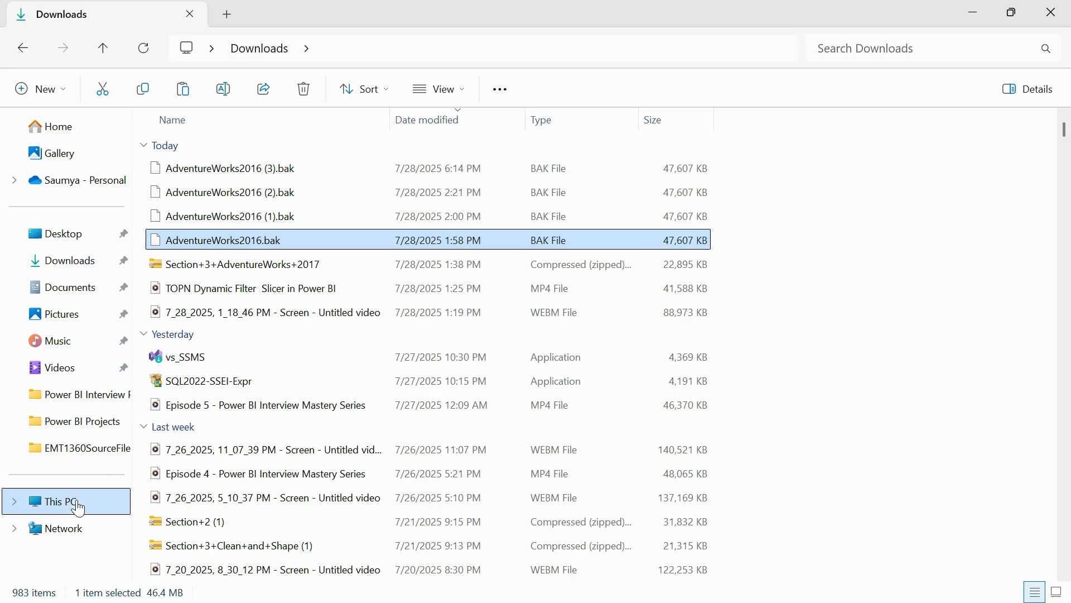
double_click(231, 163)
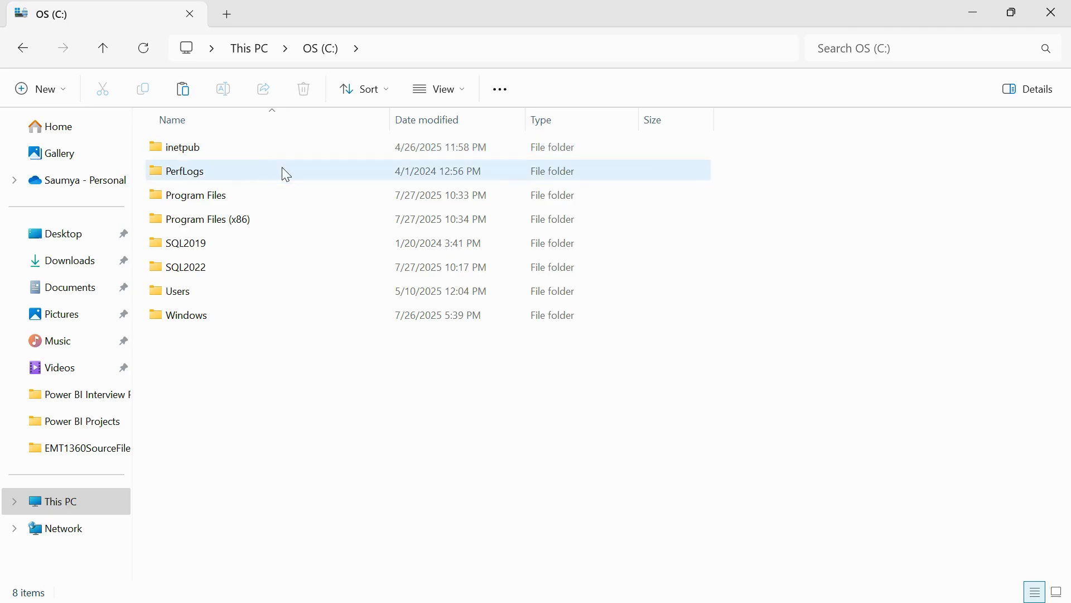
double_click(270, 197)
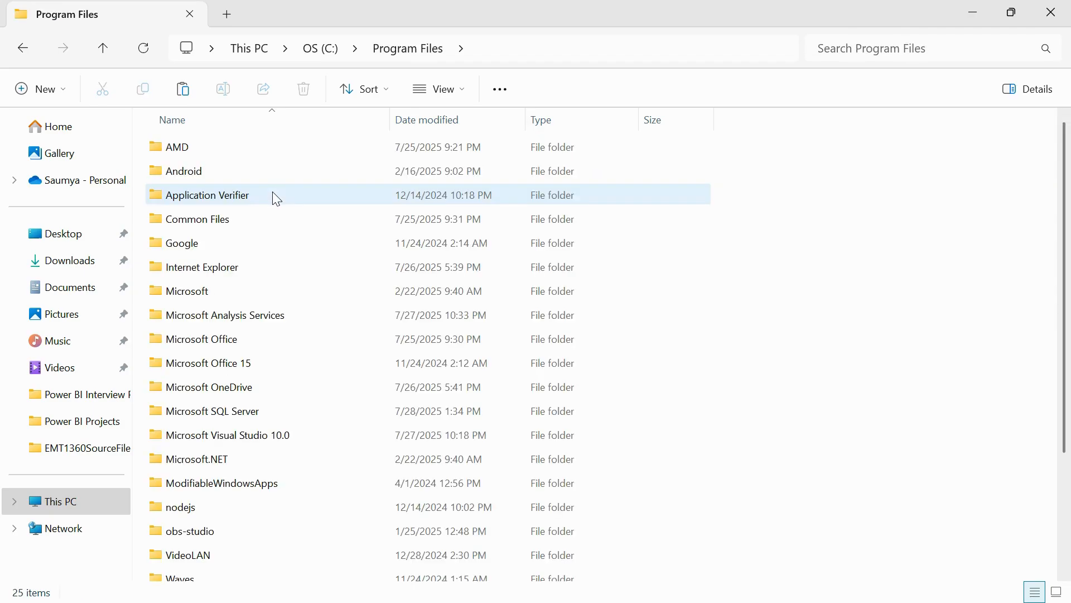
left_click(273, 413)
double_click(273, 413)
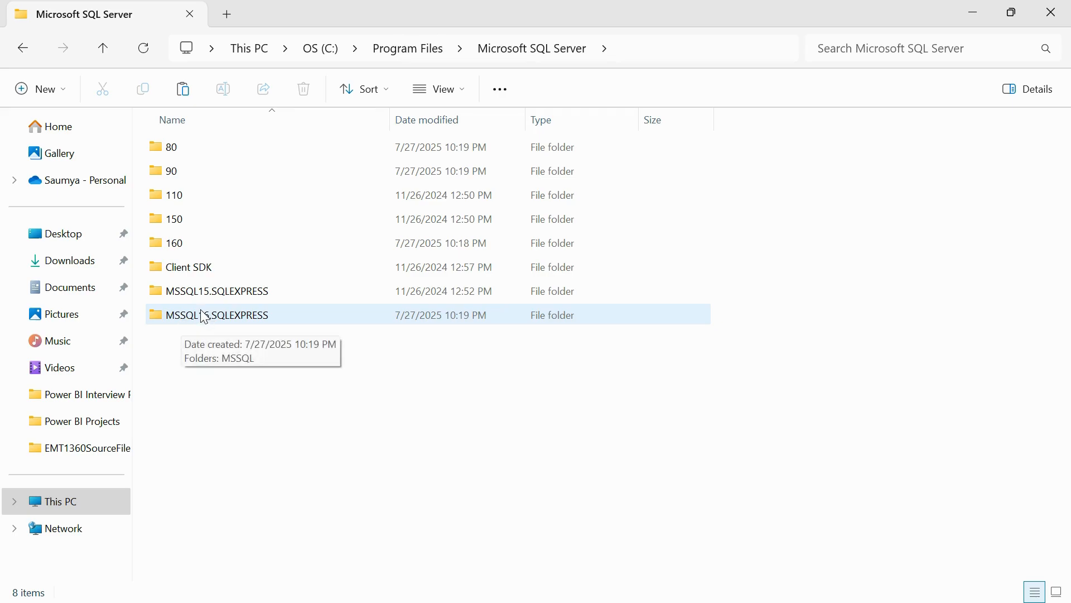
double_click(199, 314)
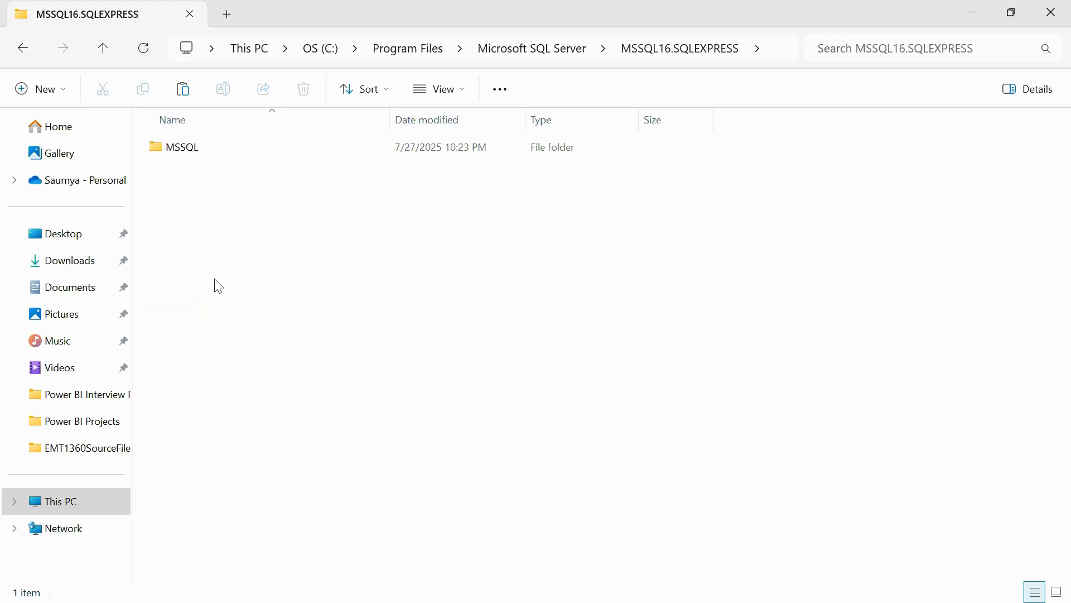
double_click(208, 148)
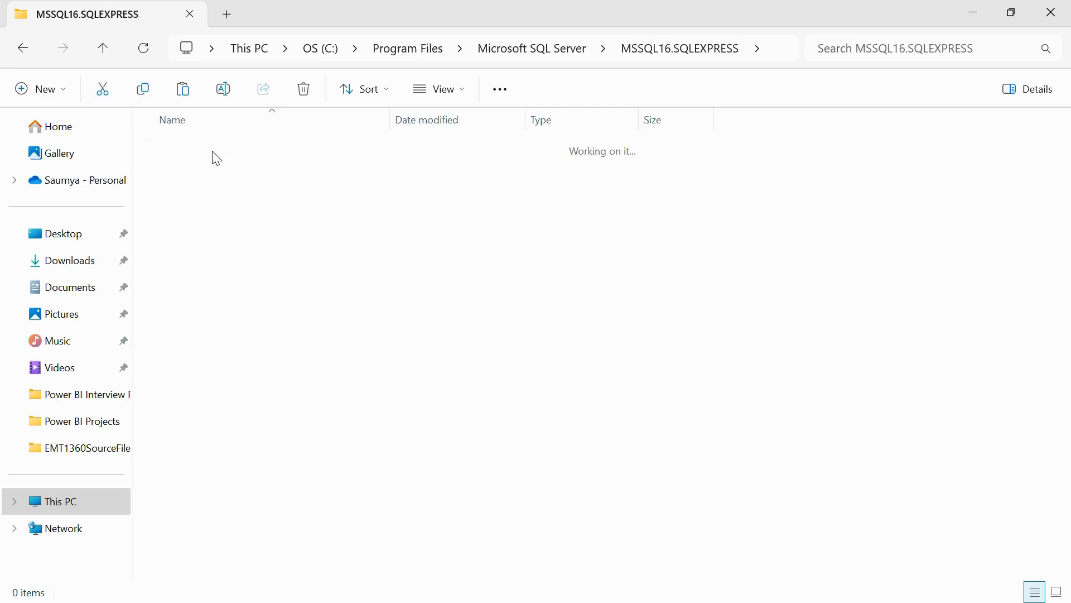
double_click(221, 151)
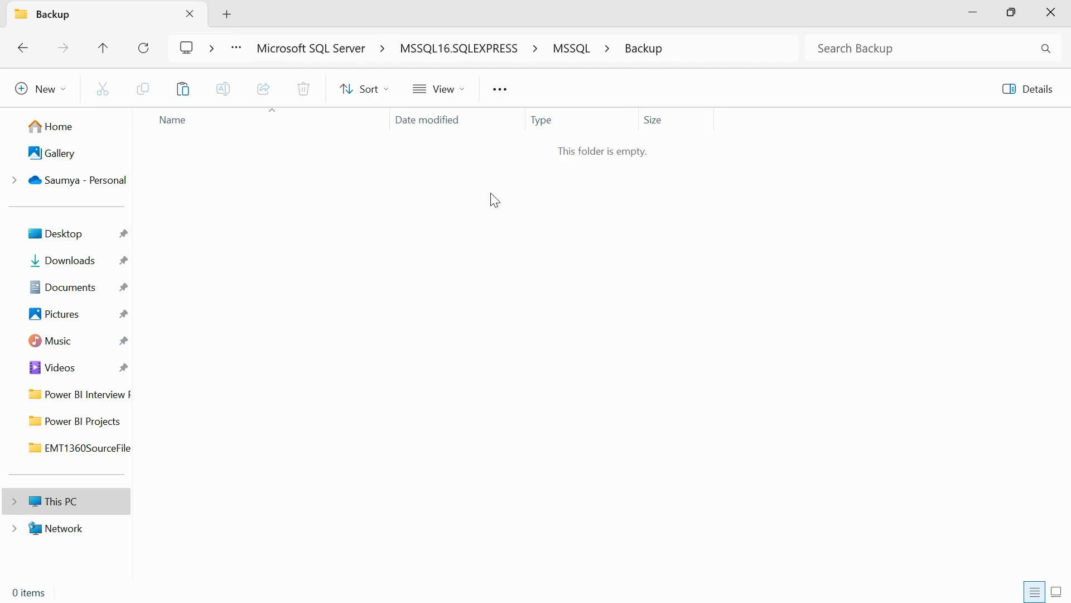
key("ctrl+v")
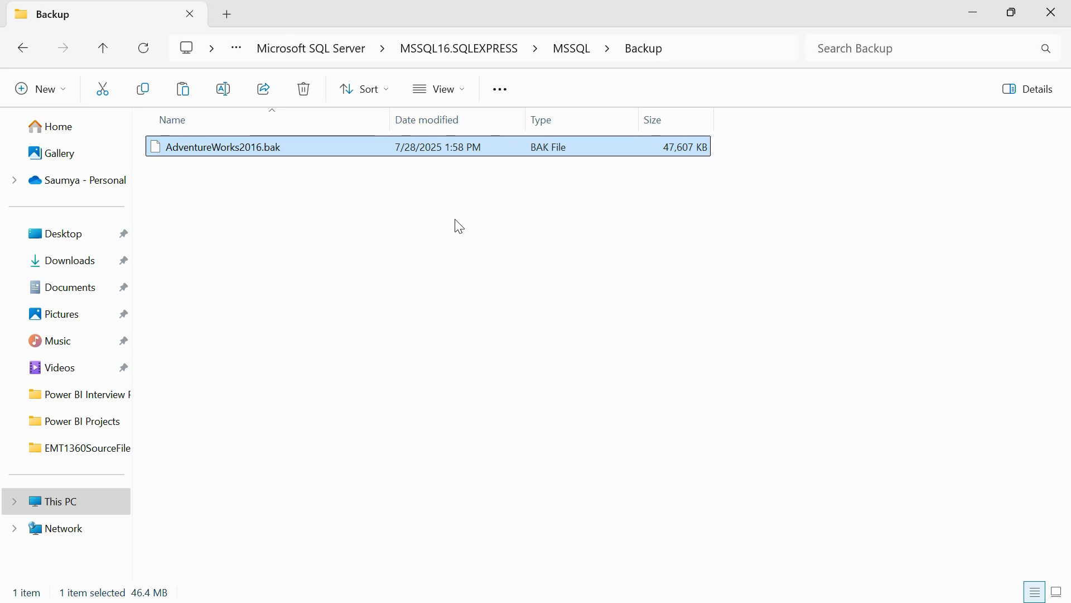
Search Windows for "ssms" and launch SQL Server Management Studio 20.
mouse_move(621, 598)
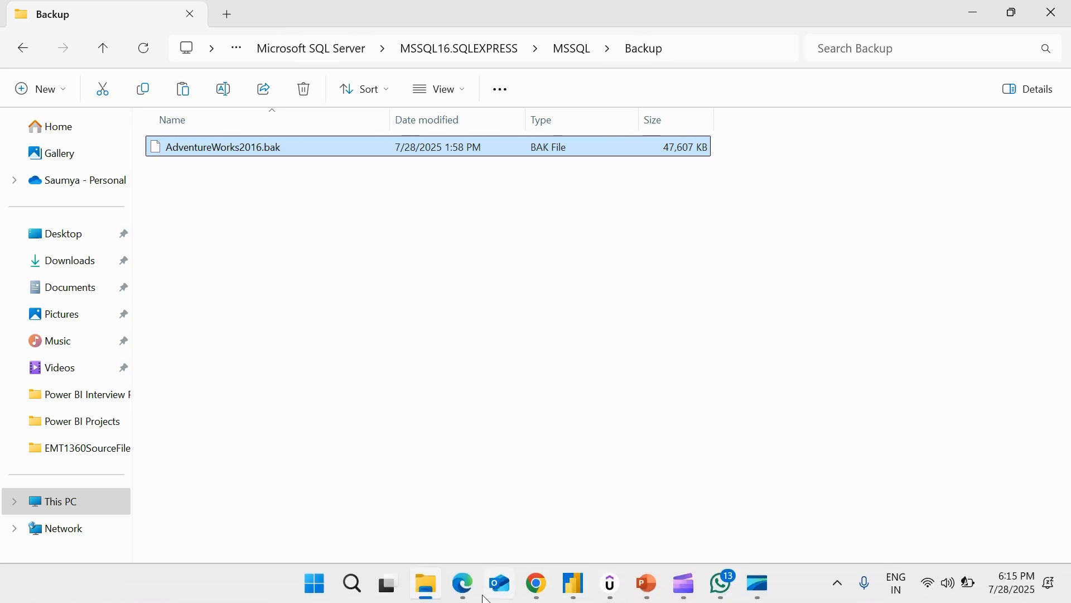
left_click(357, 591)
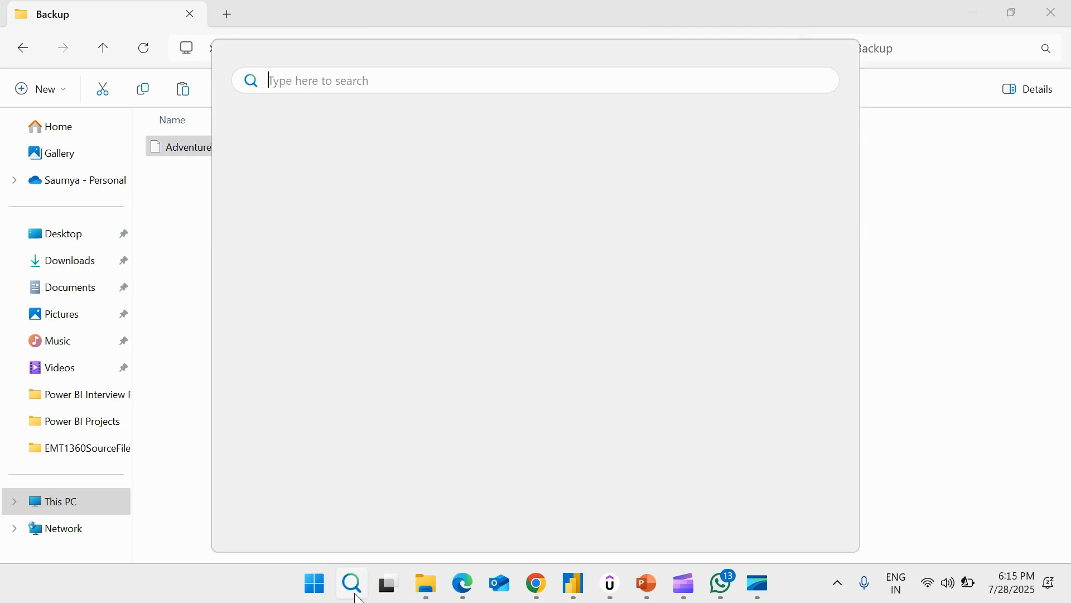
type("ssms")
mouse_move(435, 601)
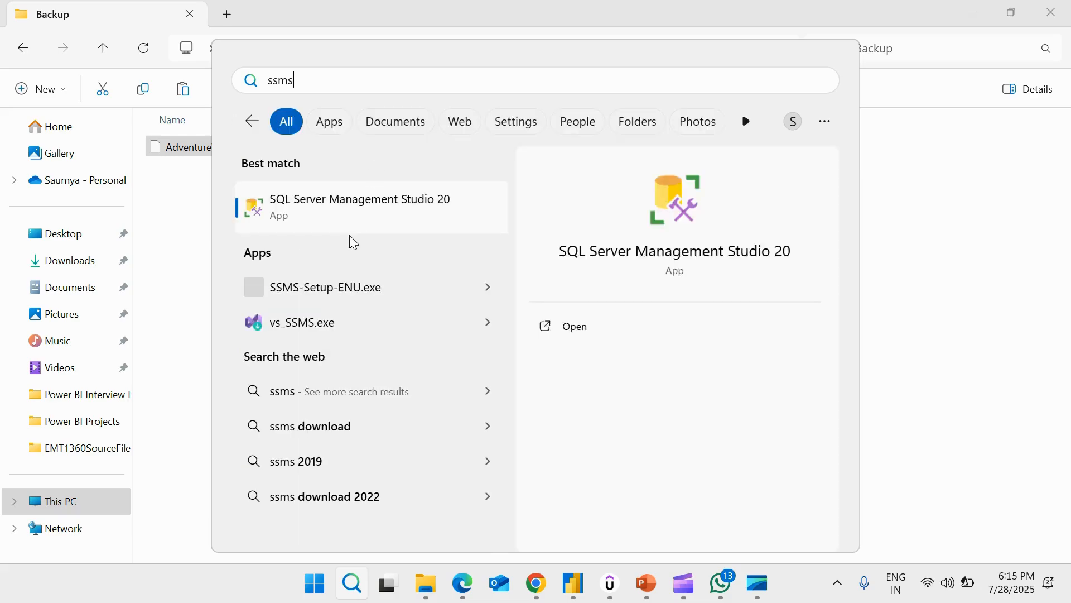
left_click(368, 217)
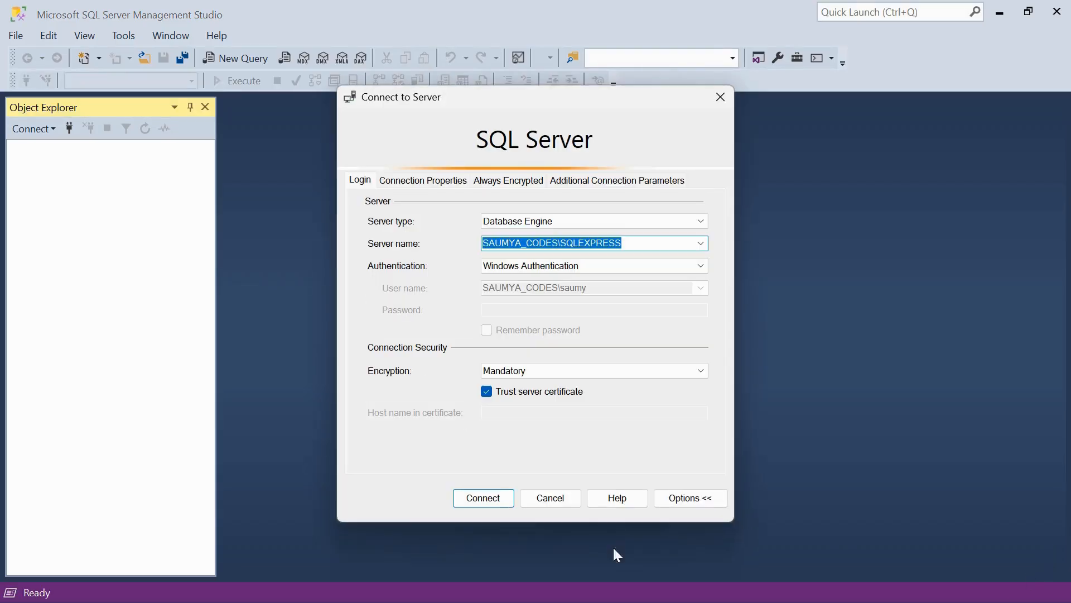
Connect to the local SQLEXPRESS Database Engine with Windows Authentication.
left_click(636, 240)
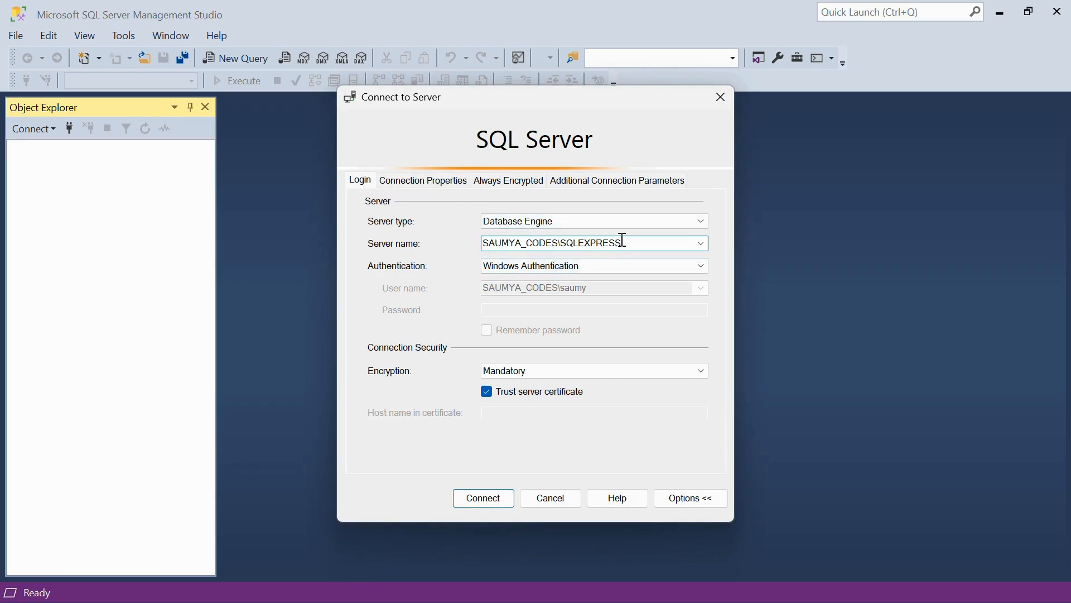
left_click_drag(623, 240, 481, 254)
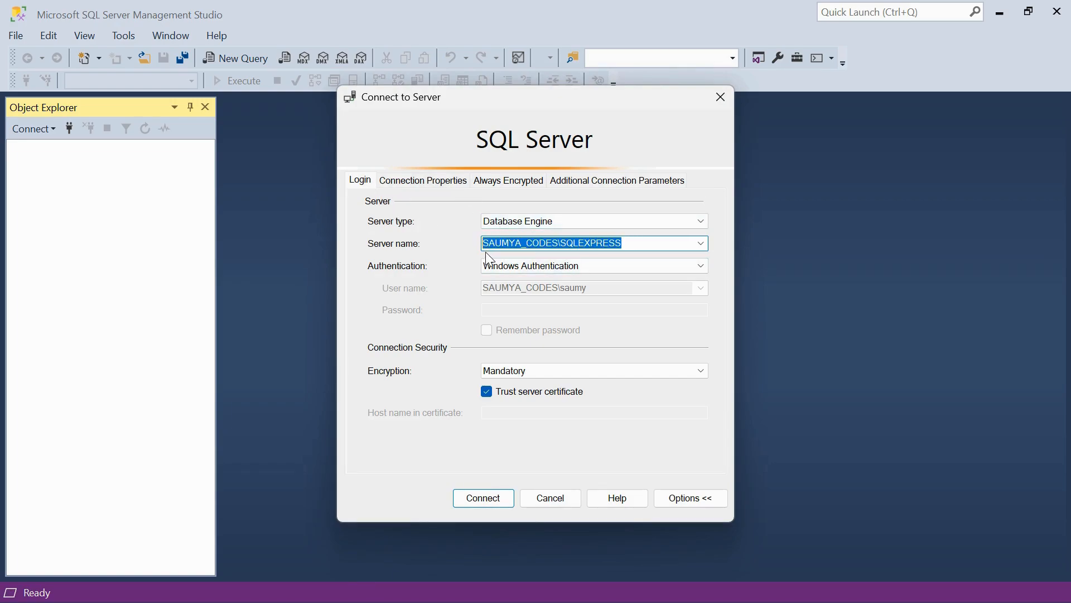
left_click(484, 498)
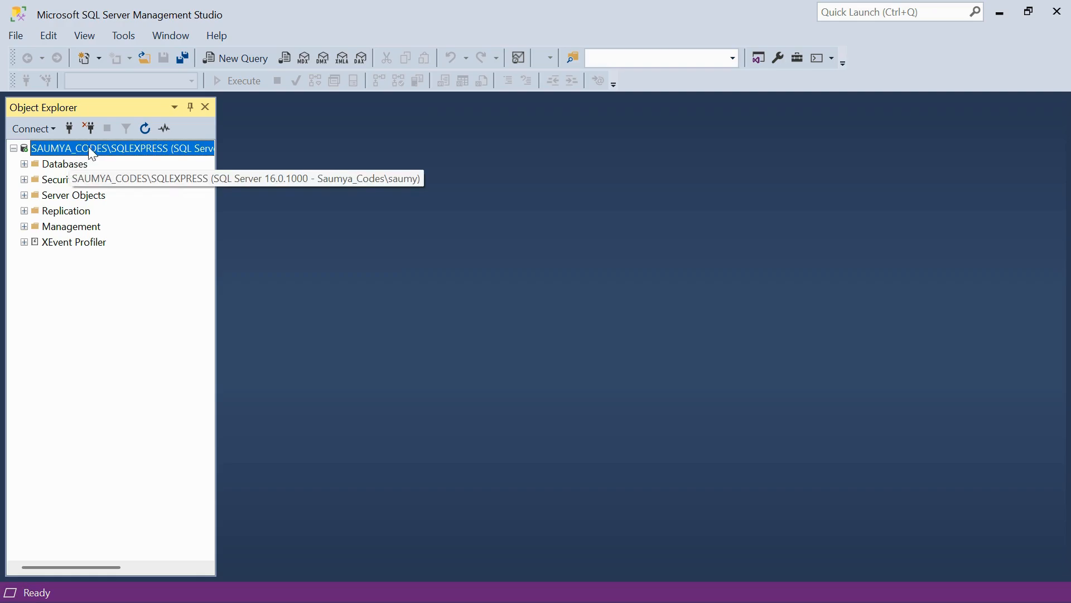
Start a database restore from the Databases folder, choosing Device as the source and opening its backup device selection.
left_click(67, 163)
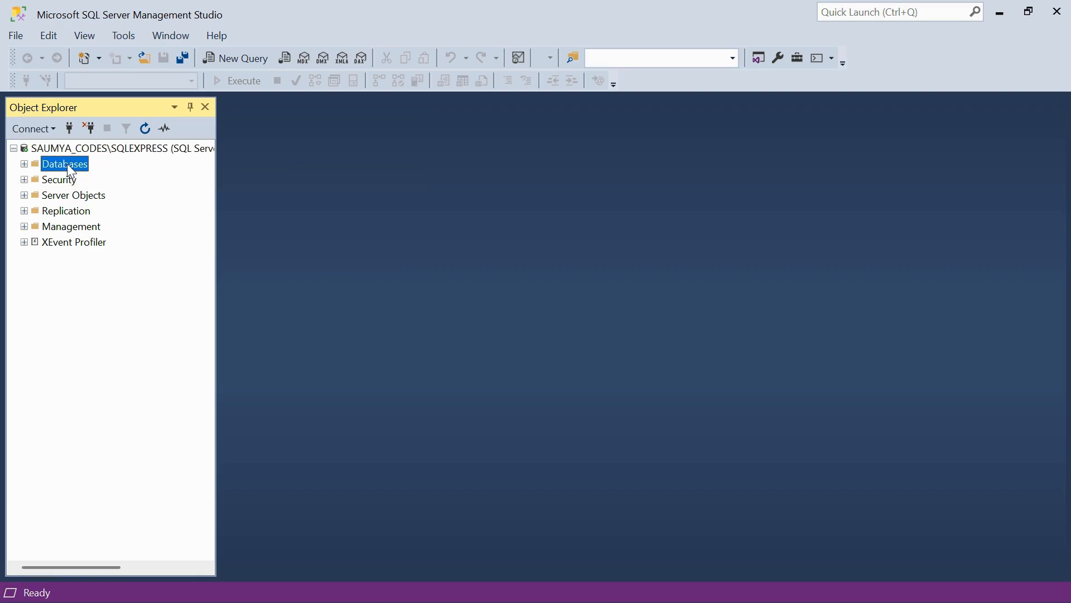
right_click(68, 165)
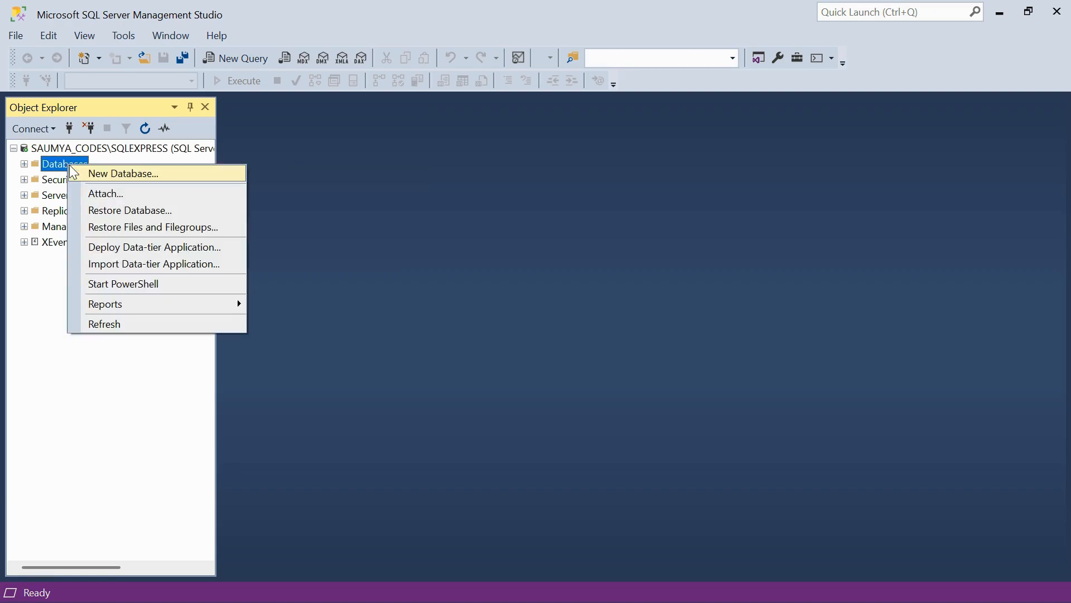
left_click(132, 214)
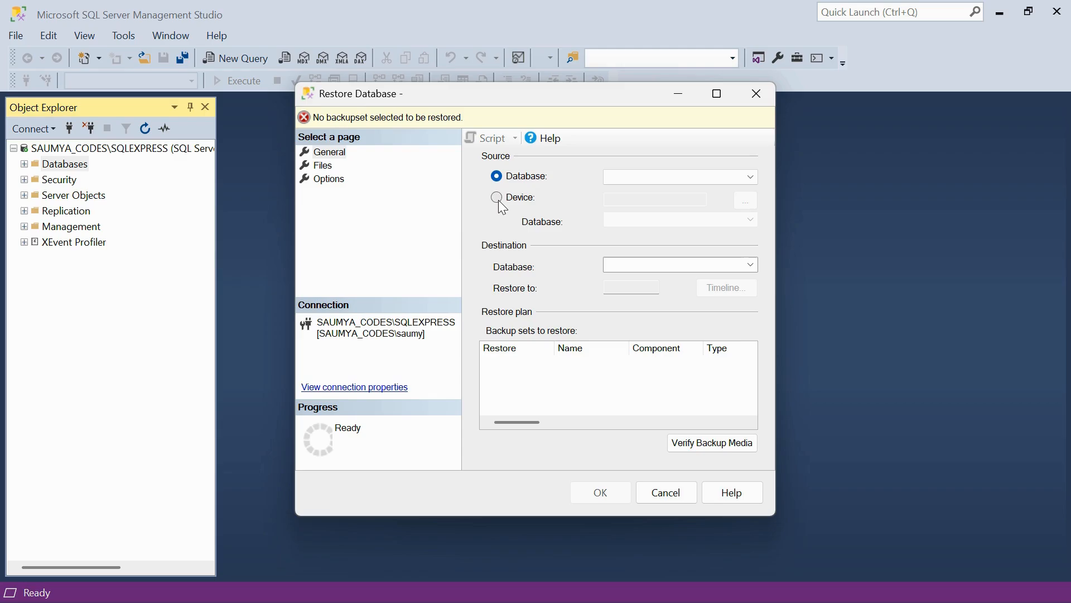
left_click(498, 200)
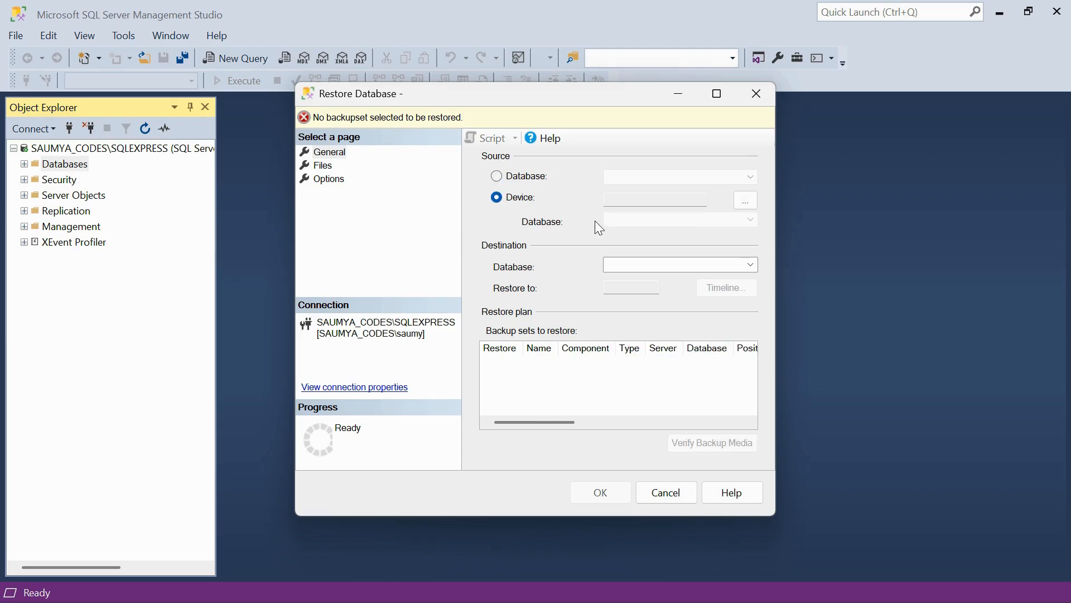
left_click(746, 201)
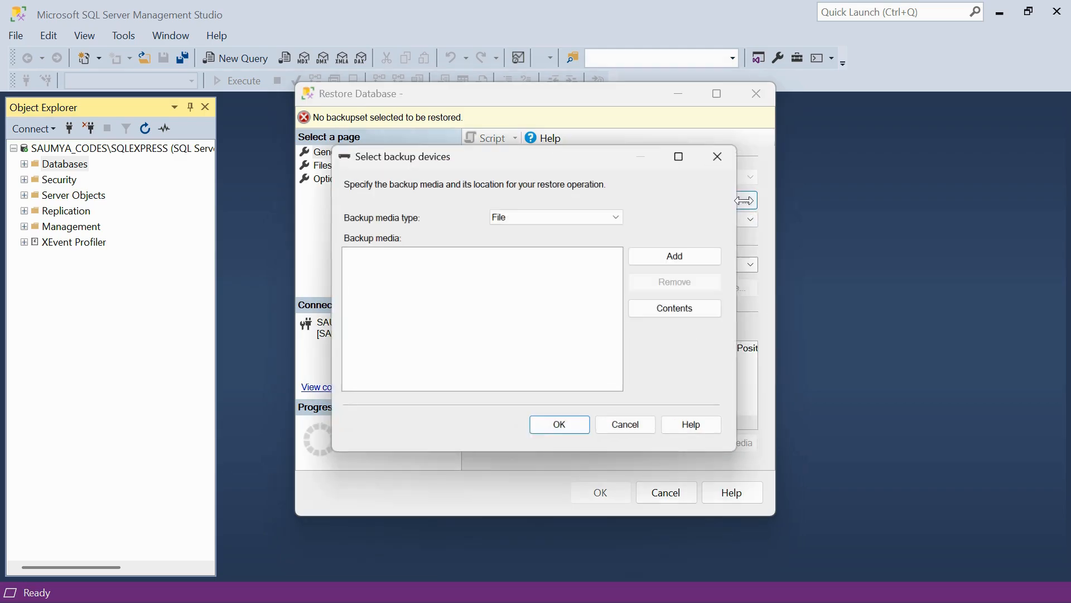
Add AdventureWorks2016.bak from the SQLEXPRESS Backup folder as the backup media and run the restore.
left_click(659, 255)
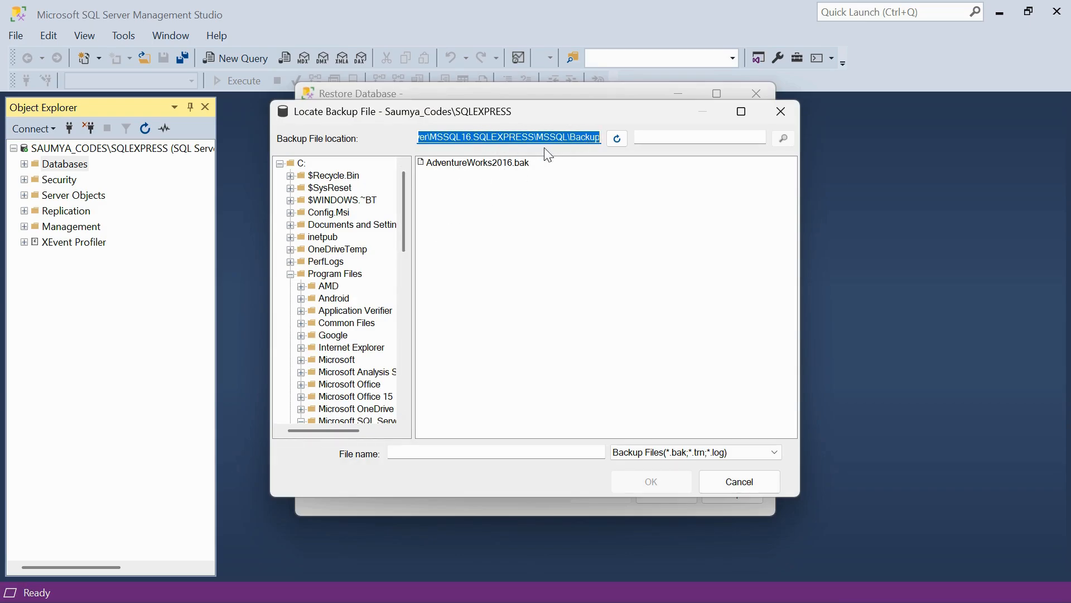
left_click(481, 164)
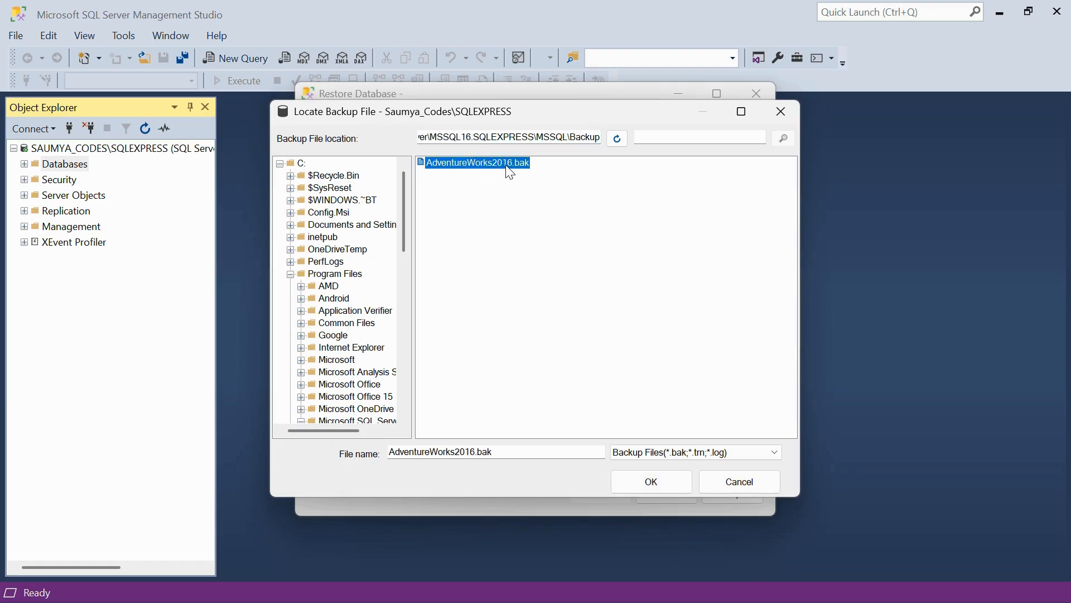
left_click(652, 485)
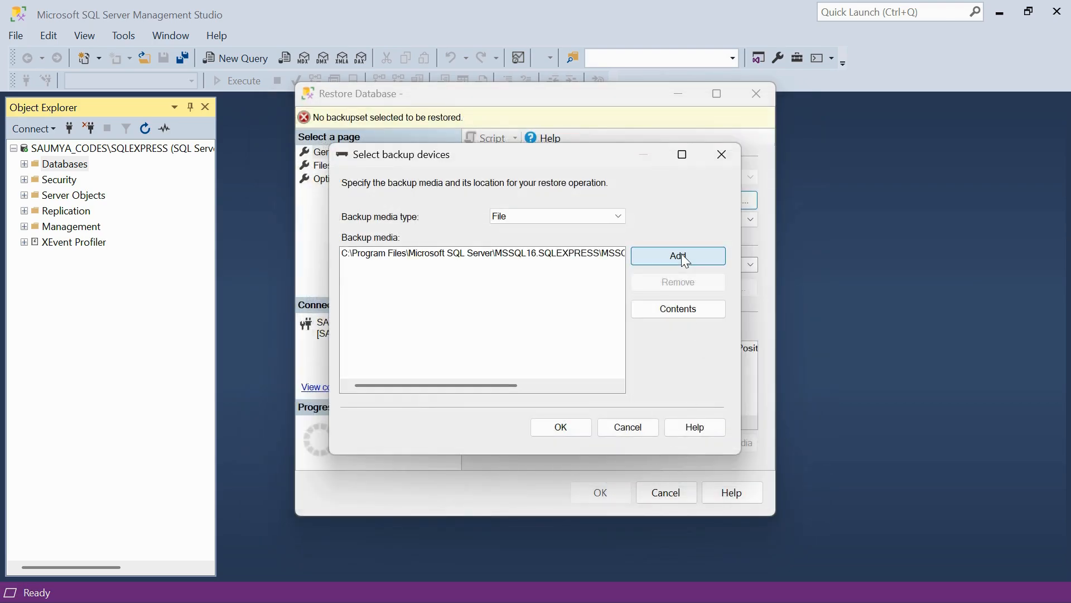
left_click(681, 255)
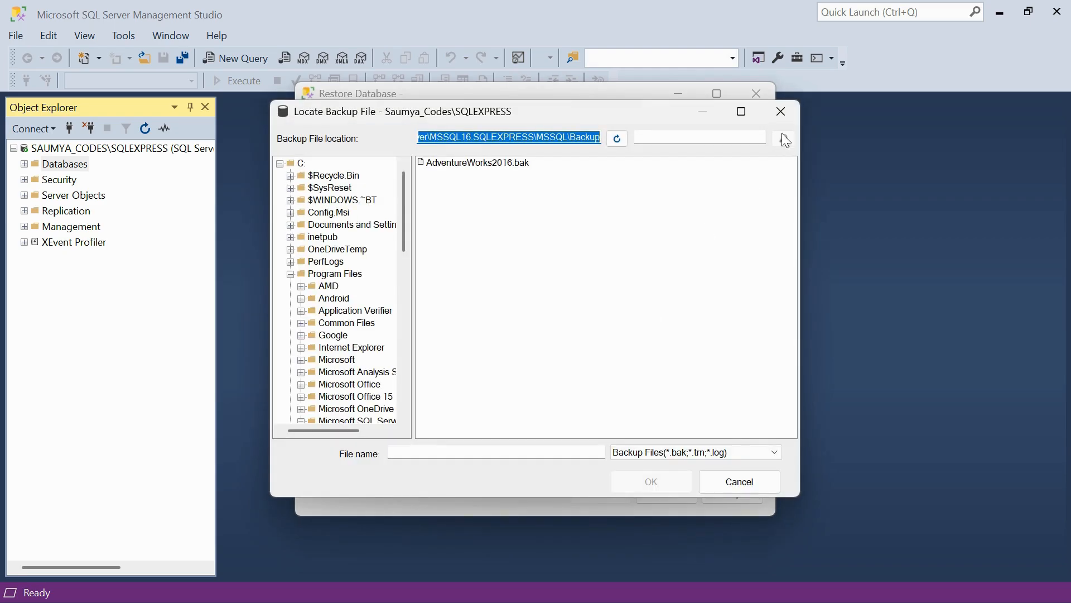
left_click(773, 113)
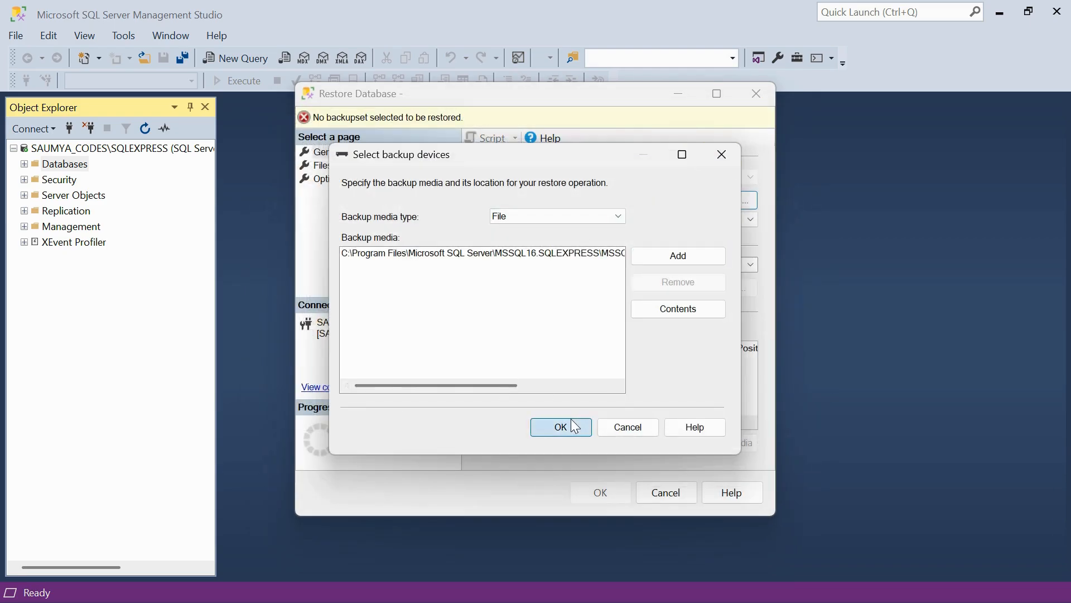
left_click(576, 427)
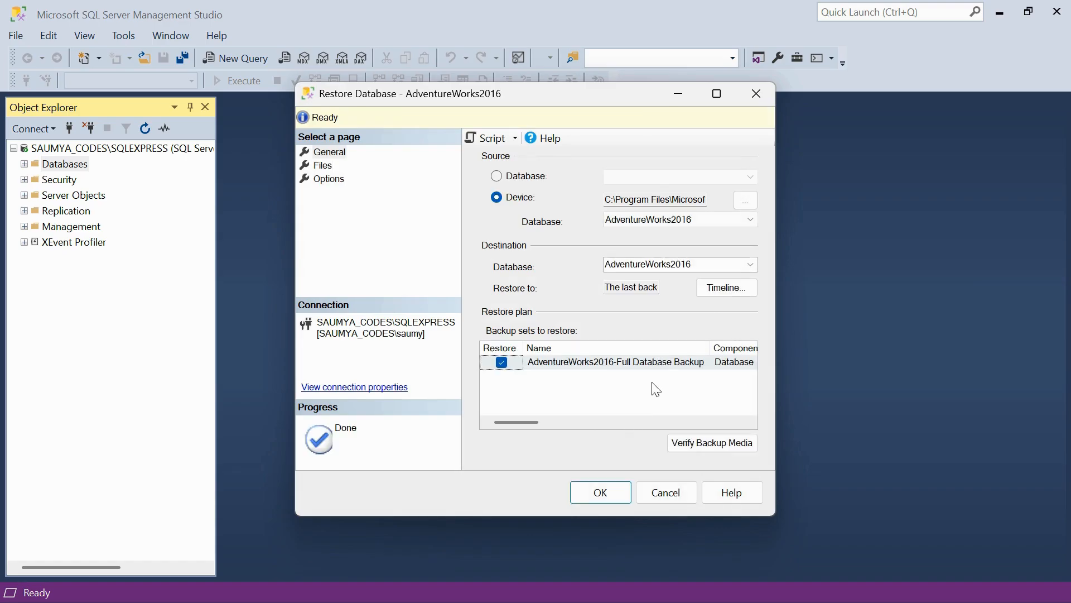
left_click(607, 495)
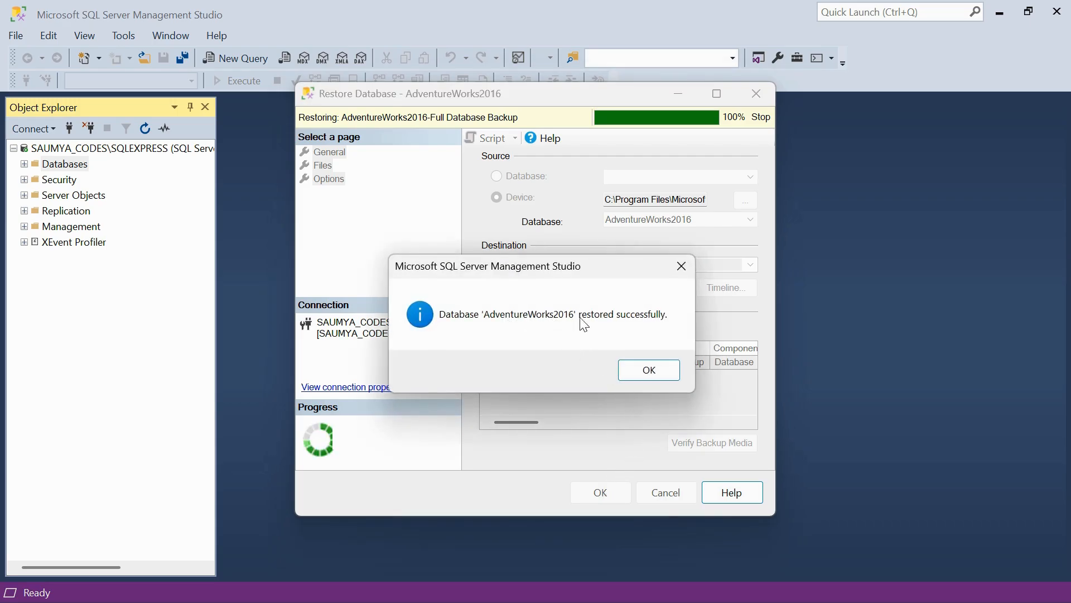
left_click(653, 377)
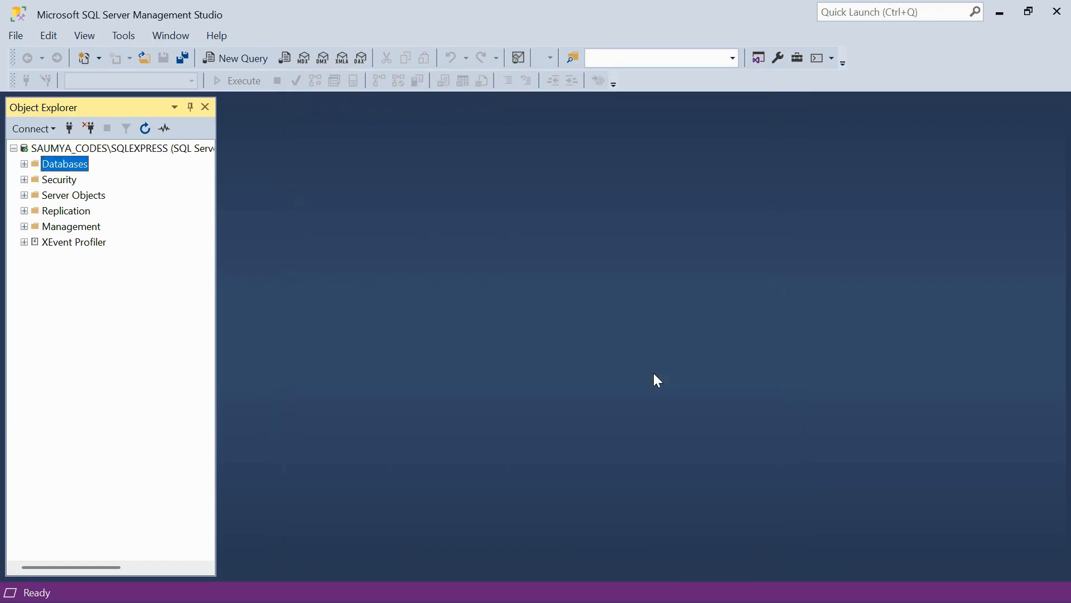
Expand the Databases folder to locate the restored AdventureWorks2016 database, and switch to Power BI Desktop.
left_click(24, 163)
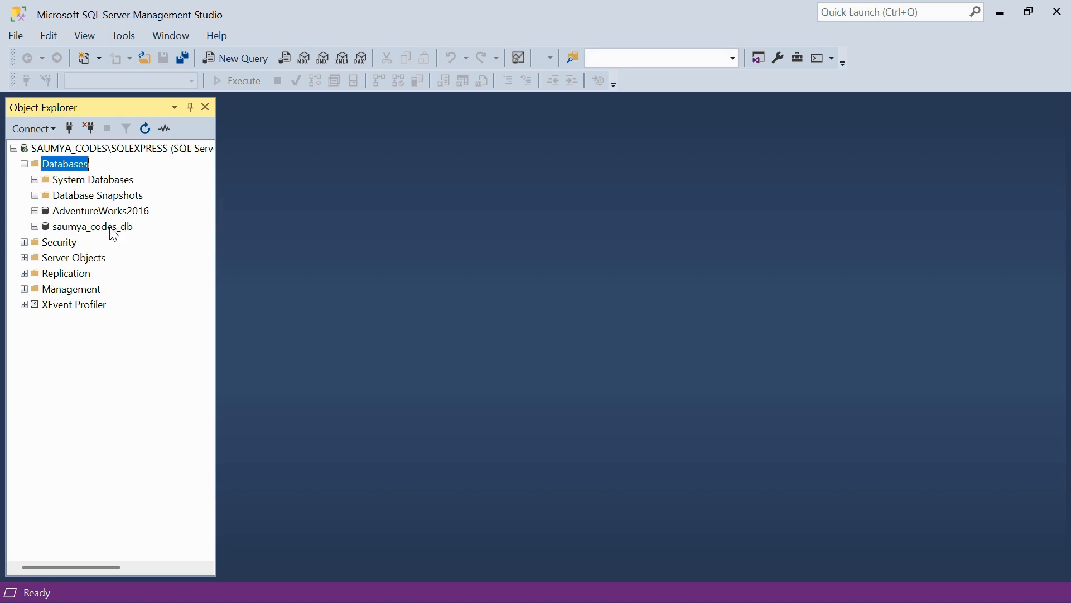
left_click(95, 215)
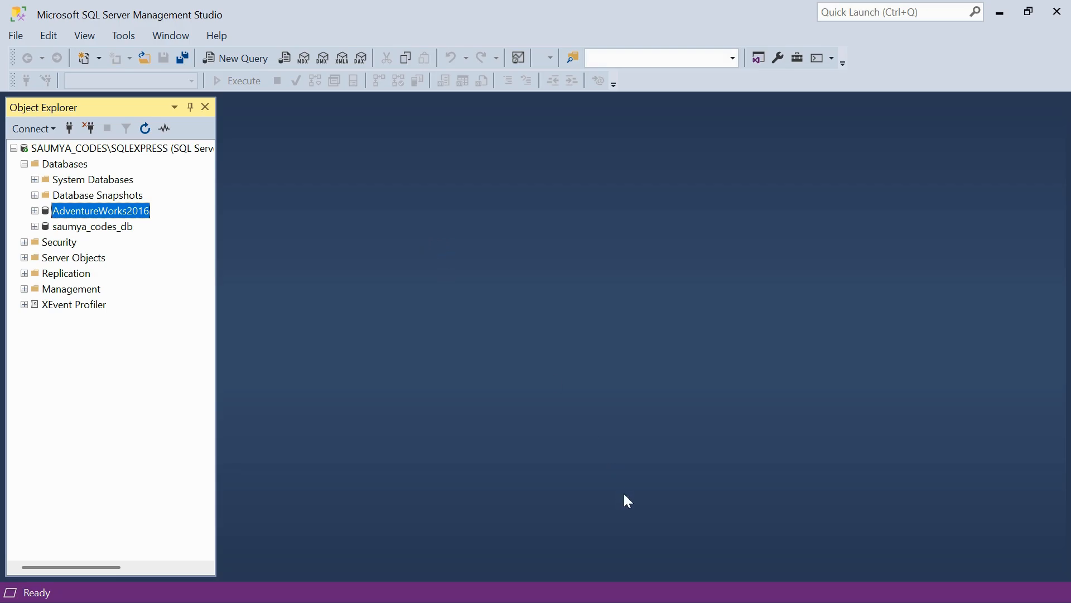
left_click(545, 571)
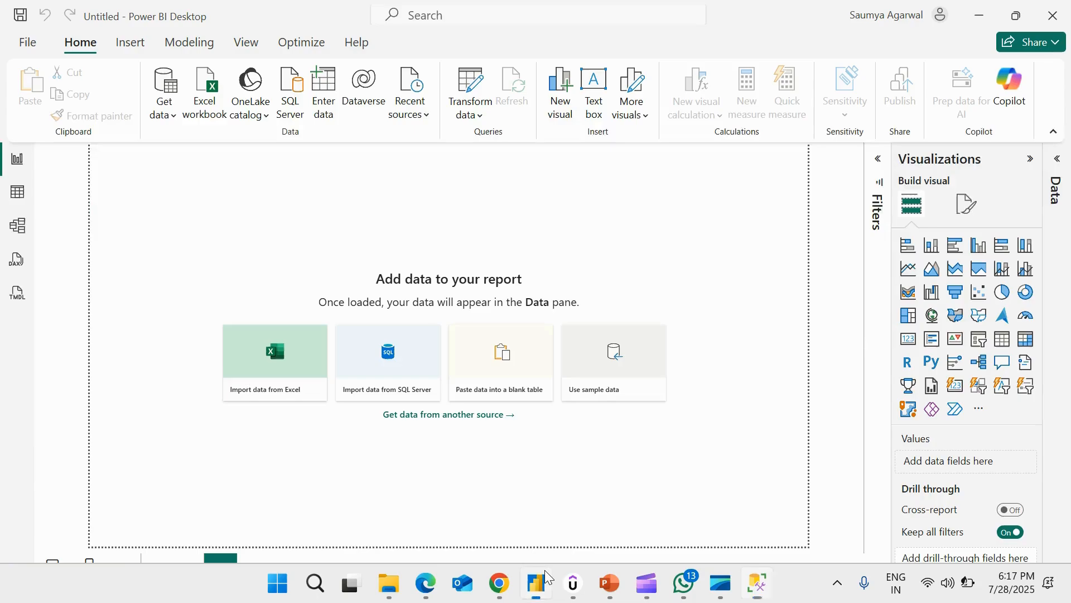
left_click(165, 121)
left_click(218, 277)
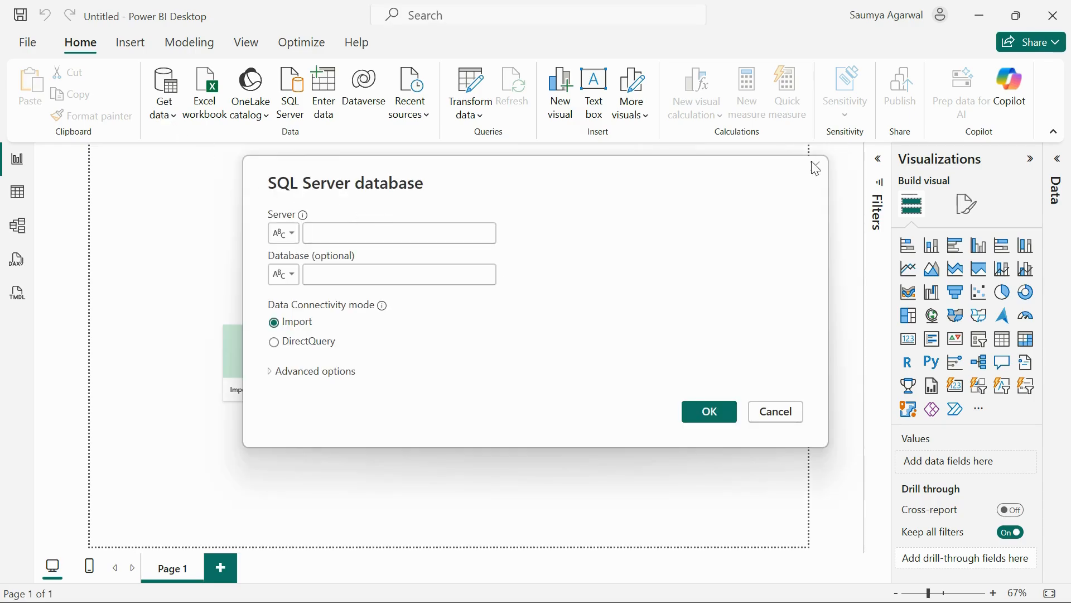
left_click(815, 167)
Connect to the local SQLEXPRESS instance as a SQL Server source in Import mode, leaving the database blank and accepting an unencrypted connection.
left_click(163, 104)
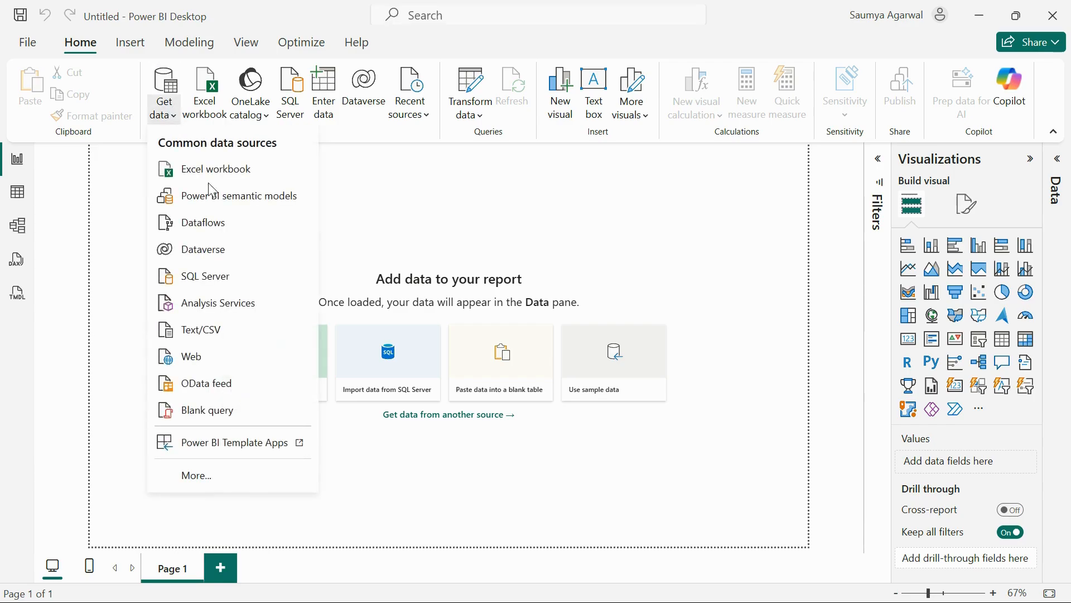
left_click(208, 279)
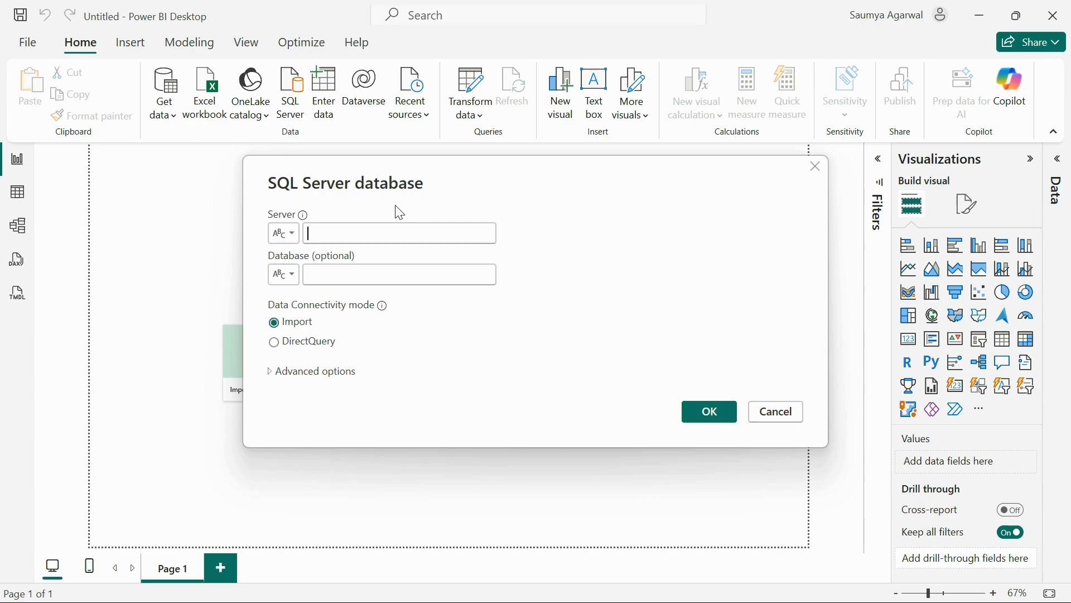
left_click(323, 235)
type("SAUMYA_CODES\\SQLEXPRESS")
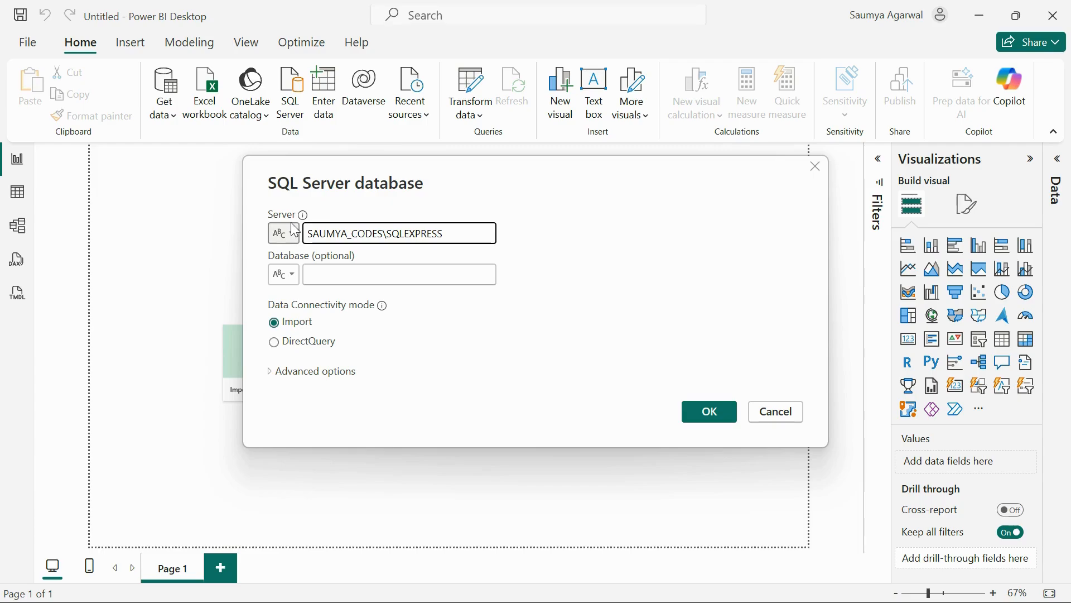
left_click(336, 275)
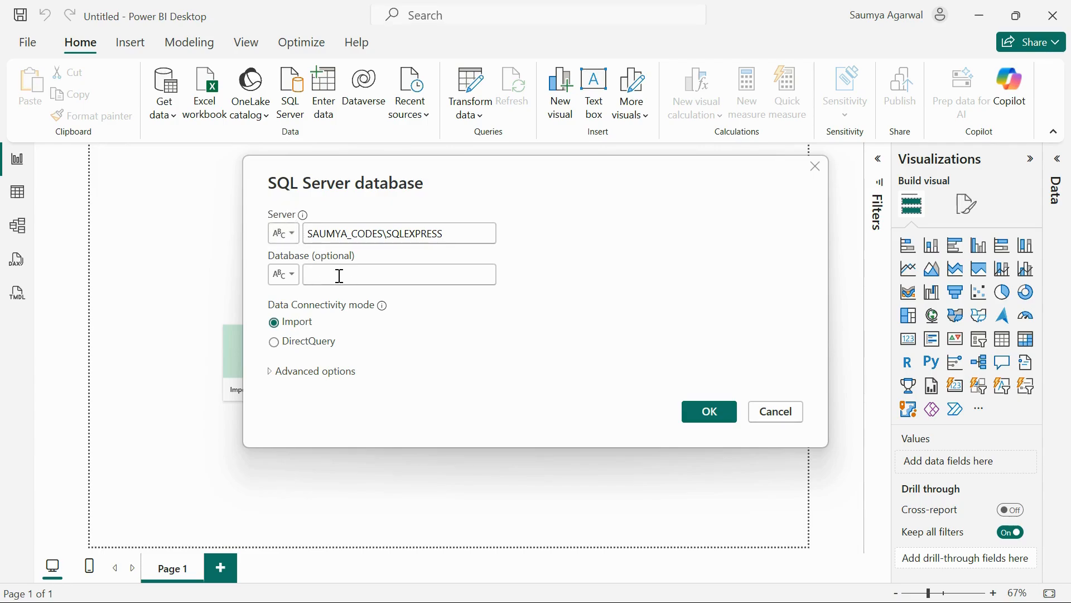
left_click(718, 412)
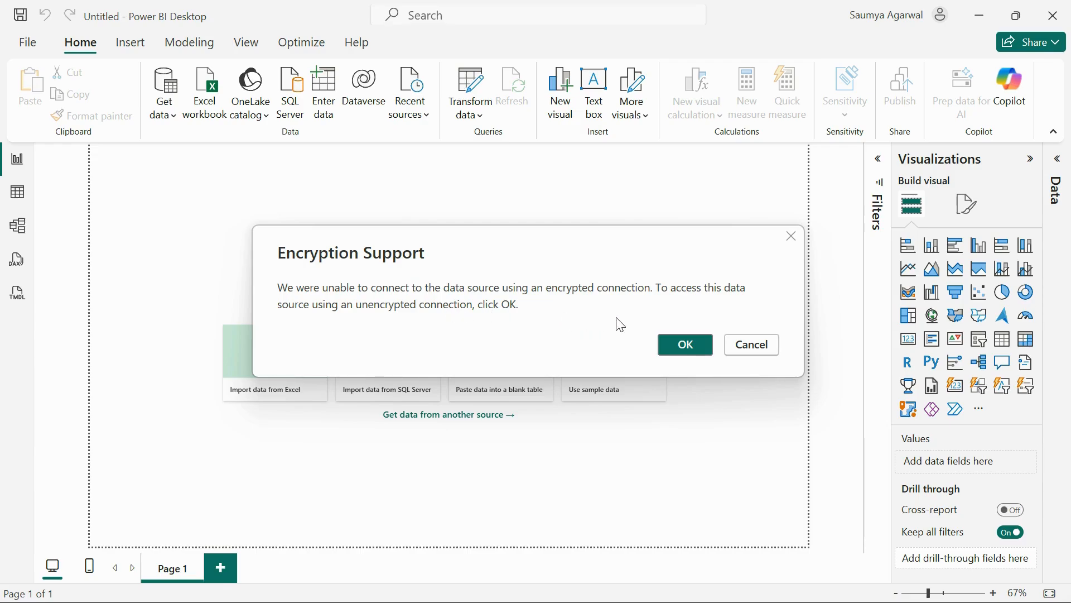
left_click(679, 344)
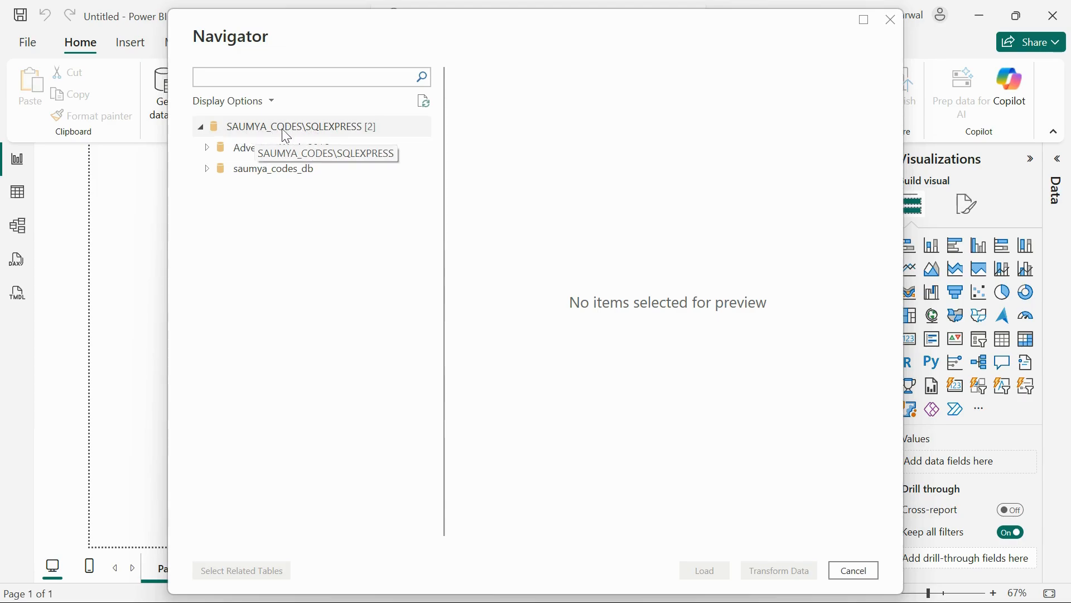
Expand AdventureWorks2016 in the Navigator, widen the object list, and select HumanResources.vEmployee and HumanResources.vEmployeeDepartment.
left_click(317, 132)
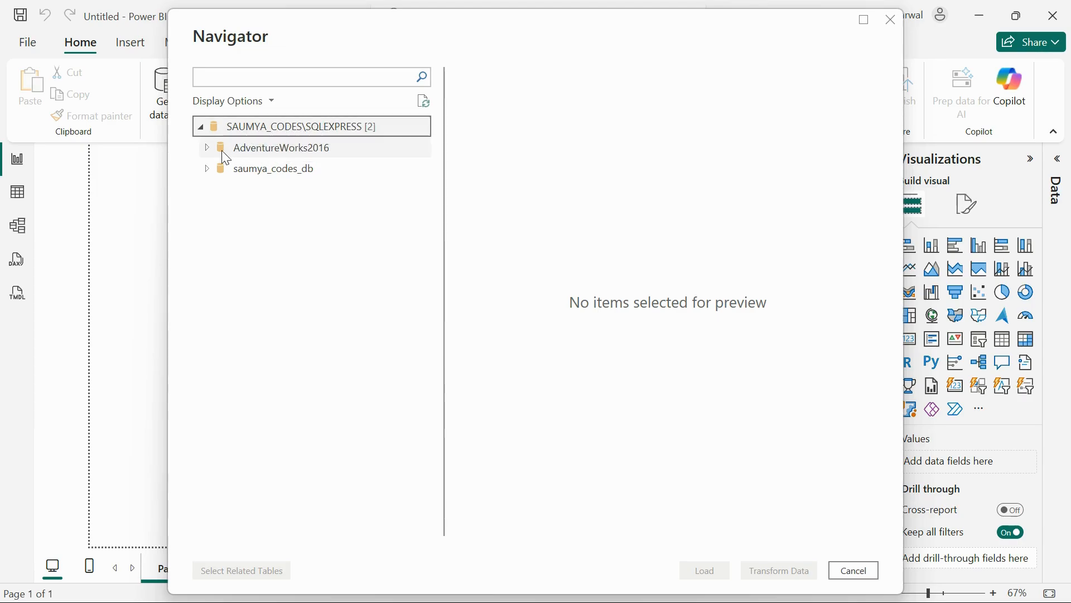
left_click(205, 147)
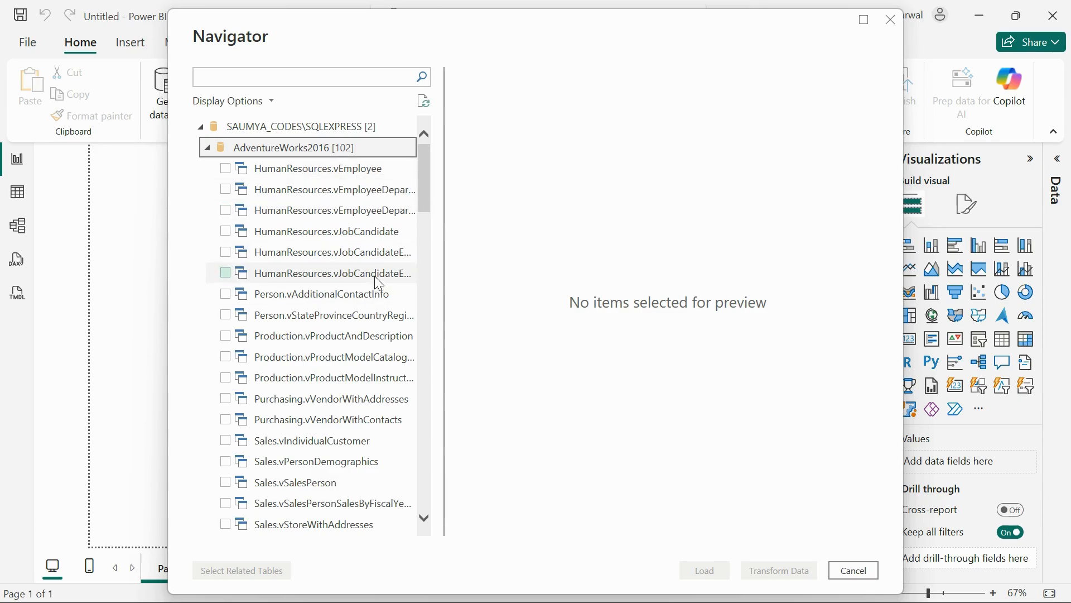
left_click_drag(444, 223, 480, 223)
scroll(370, 252, "down", 10)
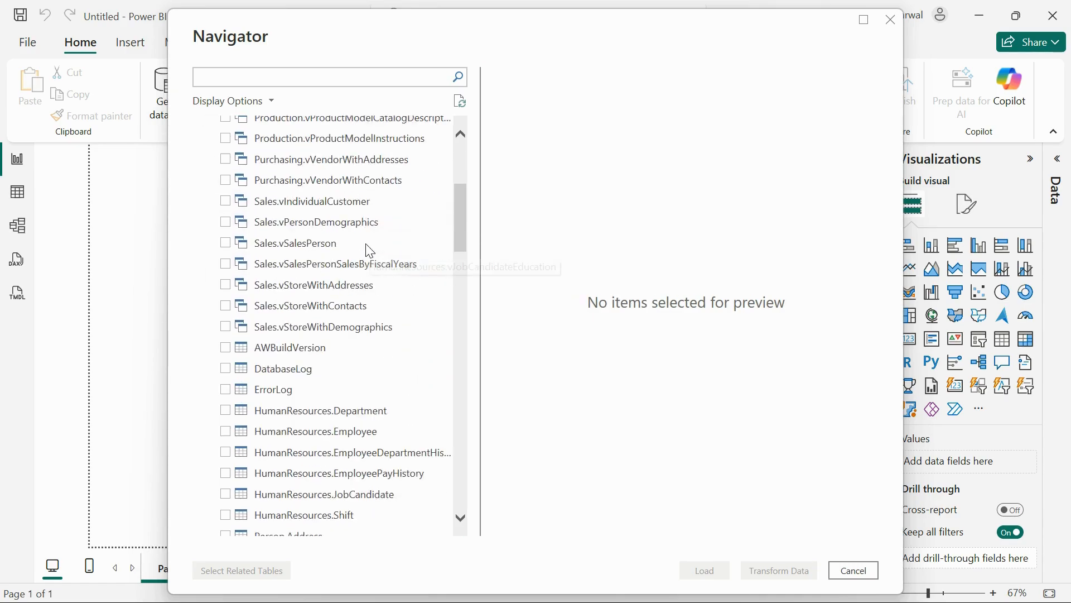
scroll(370, 252, "up", 15)
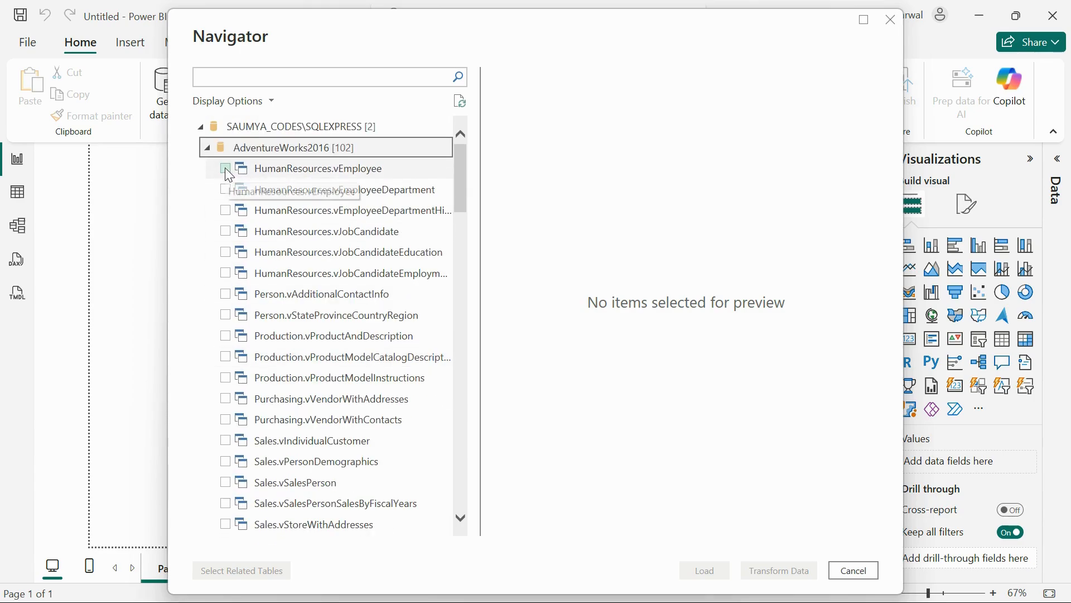
left_click(225, 168)
left_click(224, 189)
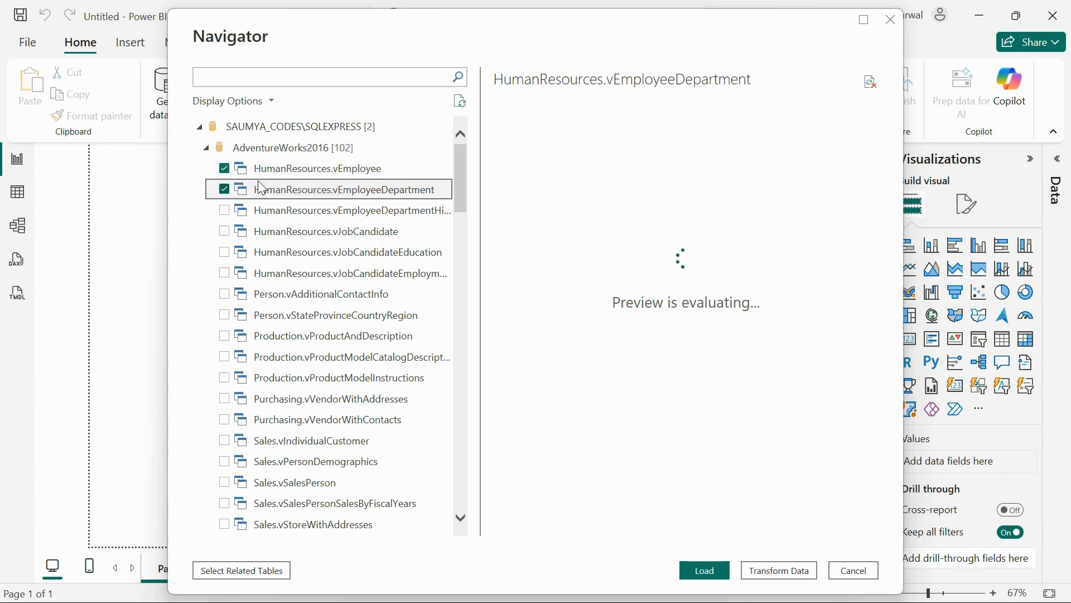
Preview HumanResources.vEmployee and examine its columns through to AdditionalContactInfo.
left_click(296, 169)
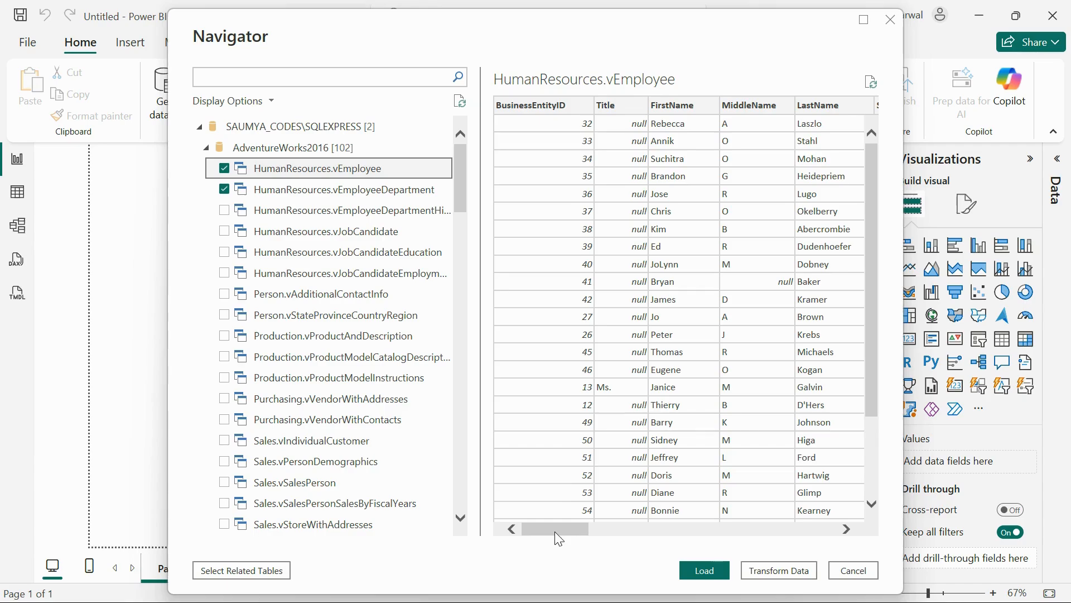
left_click_drag(558, 539, 523, 495)
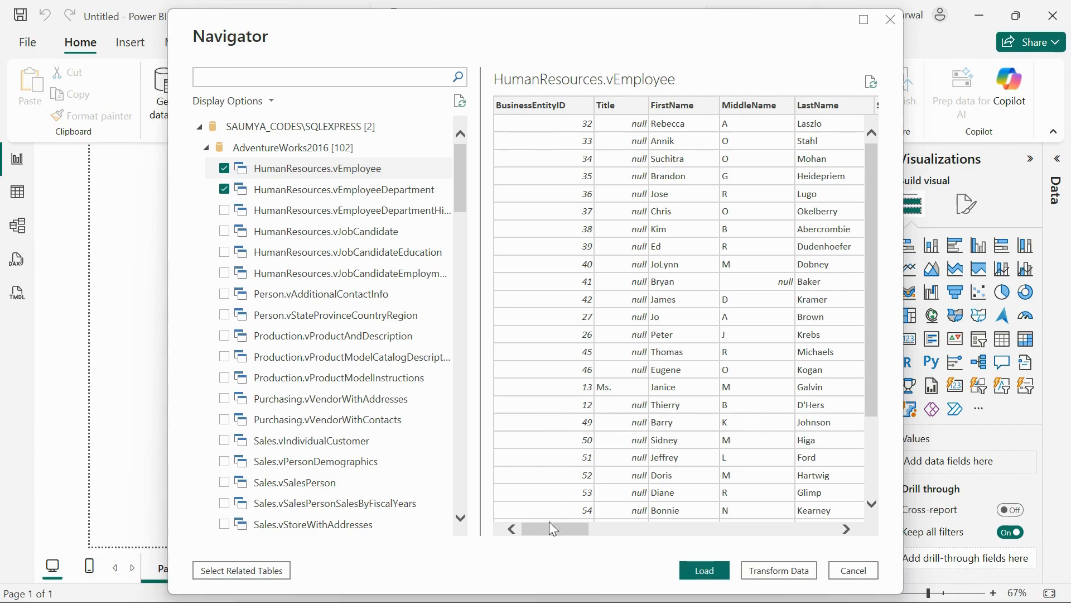
left_click_drag(552, 529, 873, 530)
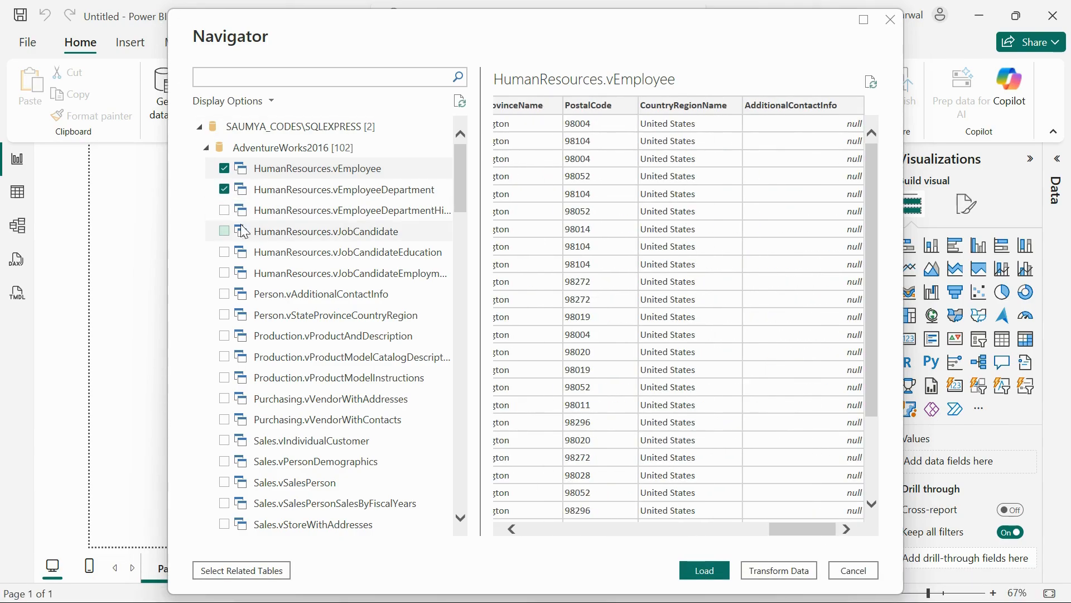
Add HumanResources.vEmployeeDepartmentHistory, vJobCandidate and vJobCandidateEducation to the selection and load all selected views into the report.
left_click(224, 210)
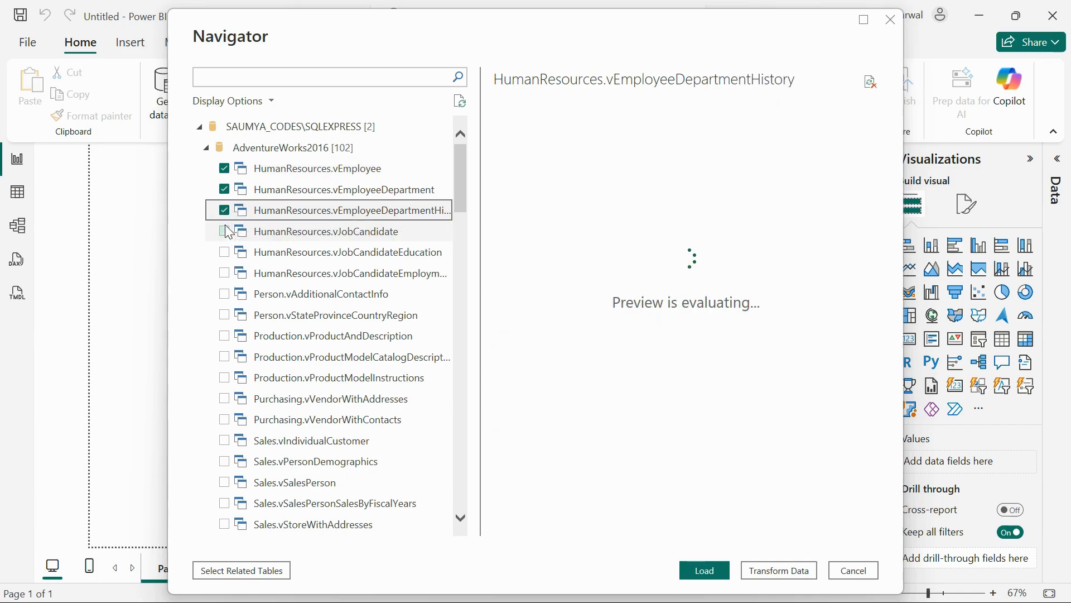
left_click(224, 231)
left_click(224, 252)
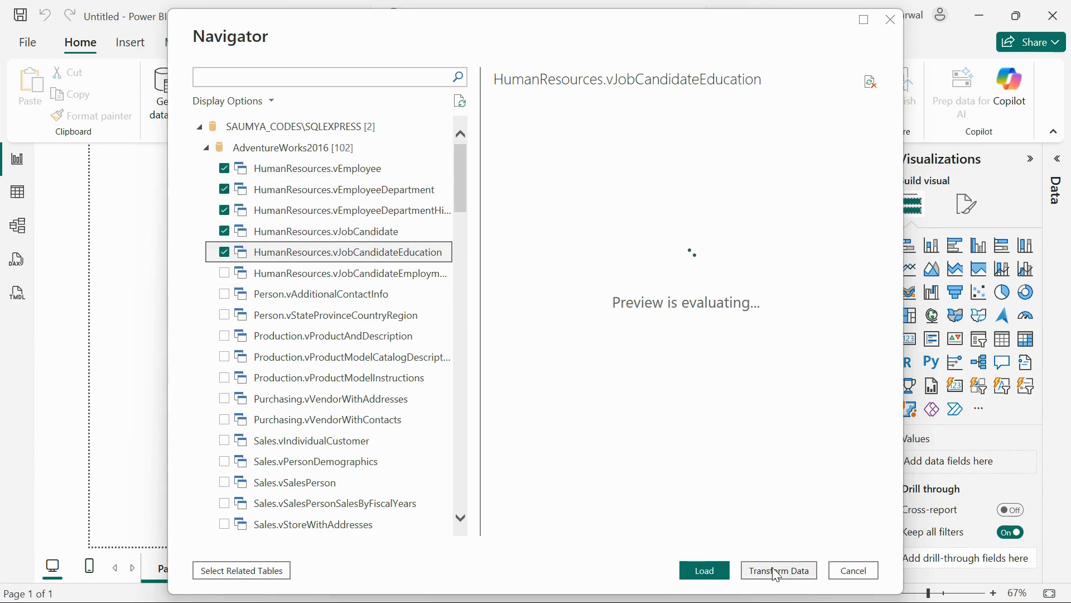
left_click(699, 567)
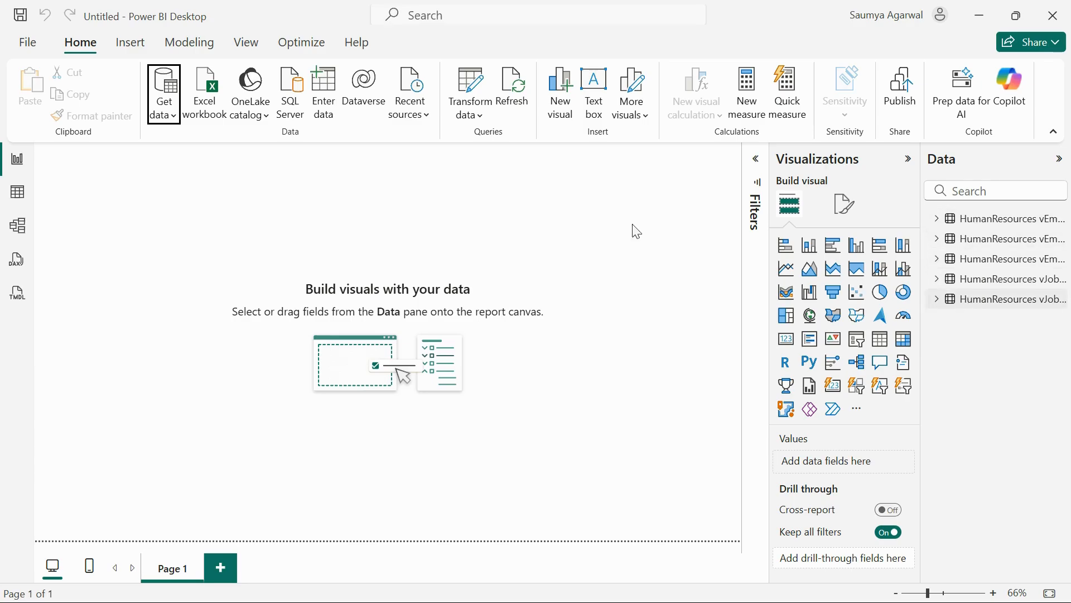
Show the loaded HumanResources vEmployee data in Table view.
left_click(17, 193)
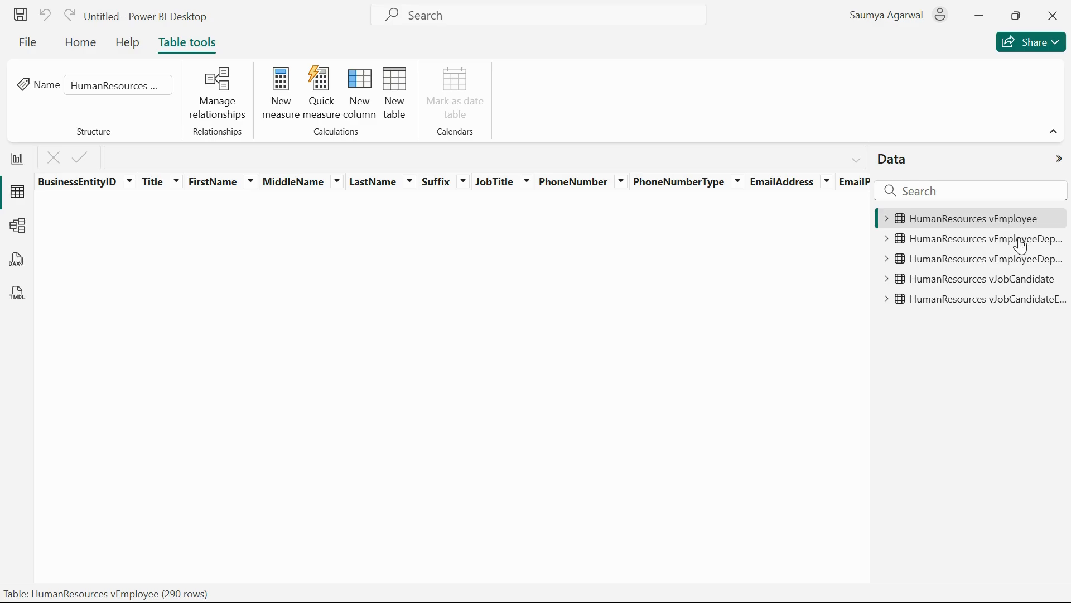
Examine the rows of the HumanResources vEmployeeDepartment, vEmployee, vEmployeeDepartmentHistory, vJobCandidate and vJobCandidateEducation tables one after another.
left_click(983, 238)
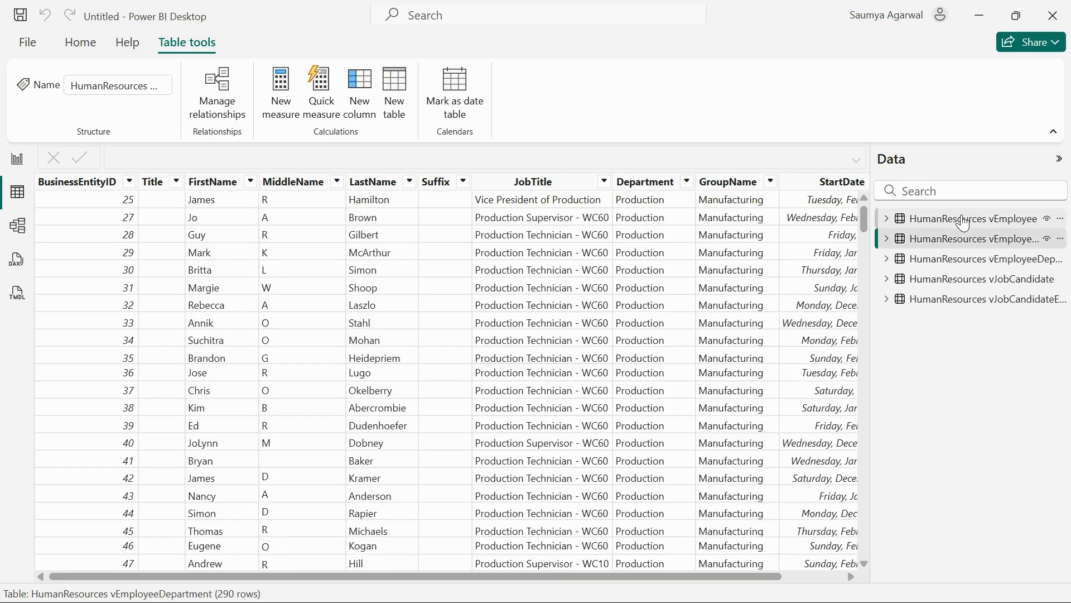
left_click(954, 219)
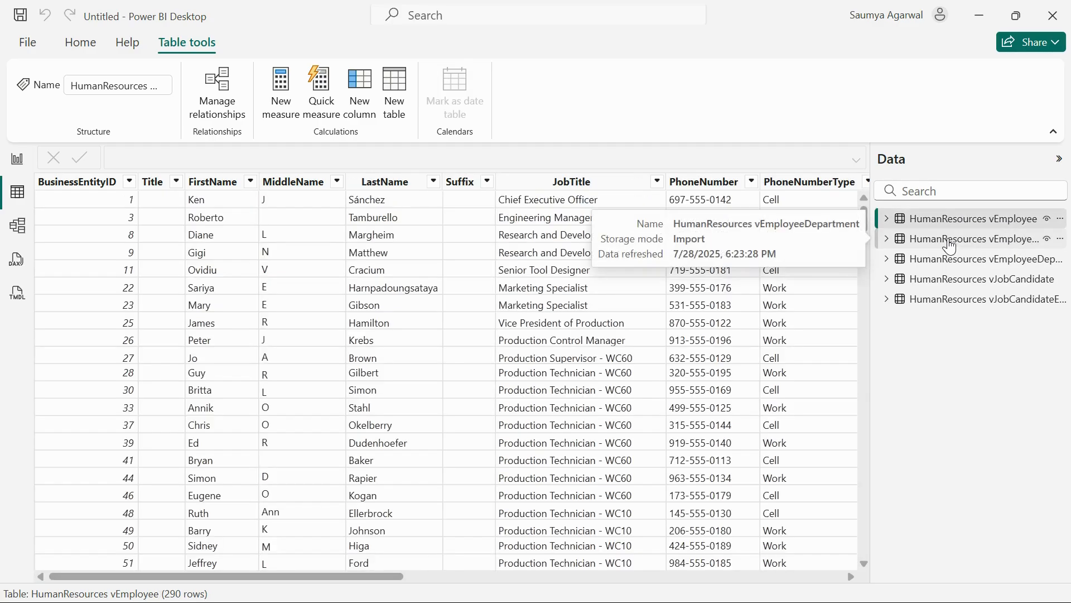
left_click(950, 245)
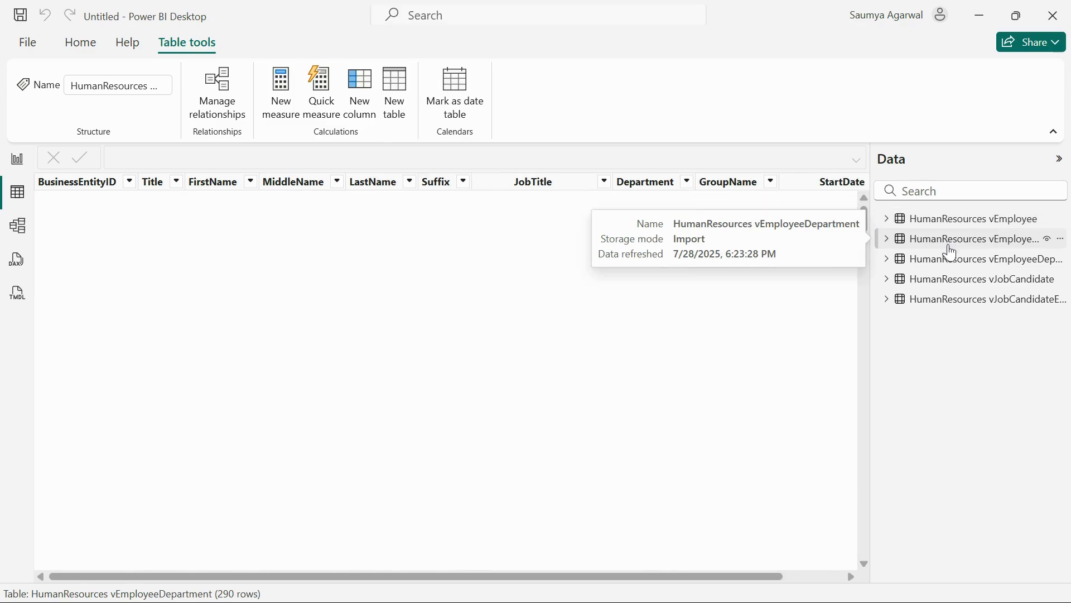
left_click(948, 258)
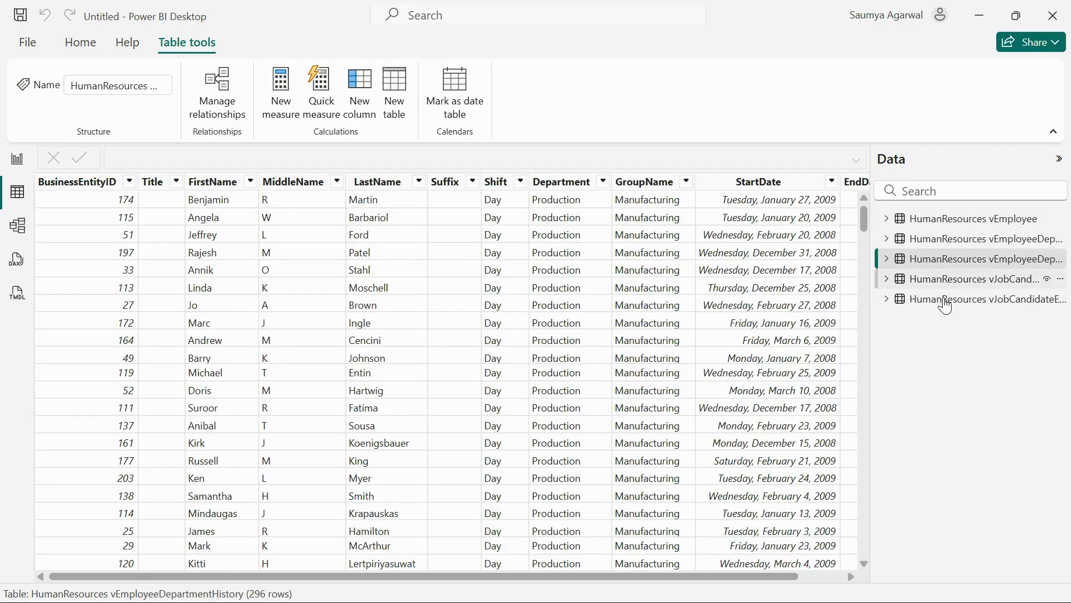
left_click(947, 279)
key("Down")
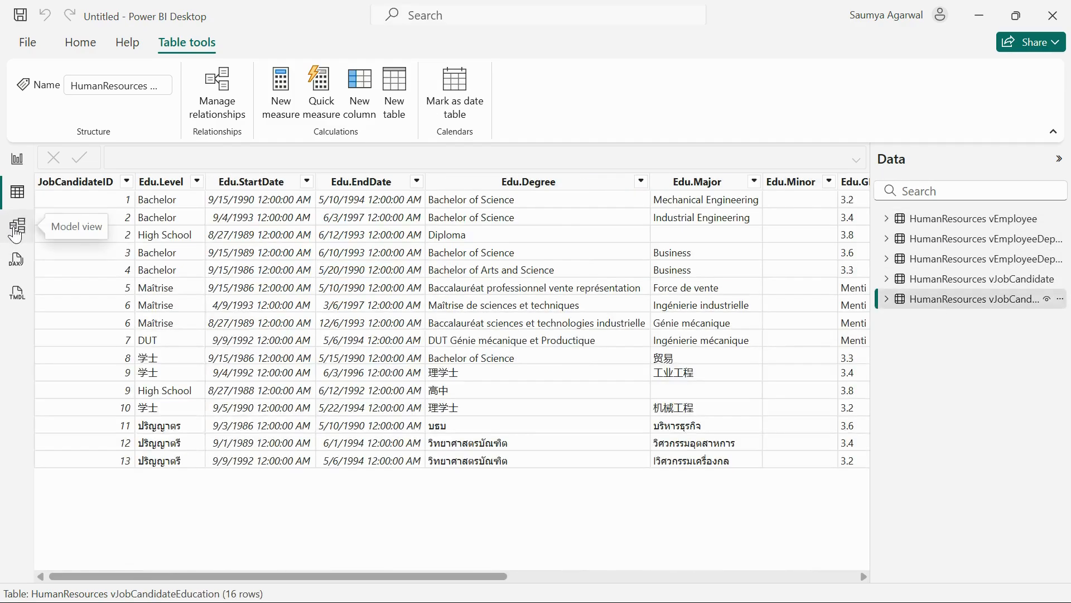
Show the relationship diagram in Model view with Properties collapsed, and move the vJobCandidate card midway between the vJobCandidateEducation and vEmployee cards.
left_click(18, 225)
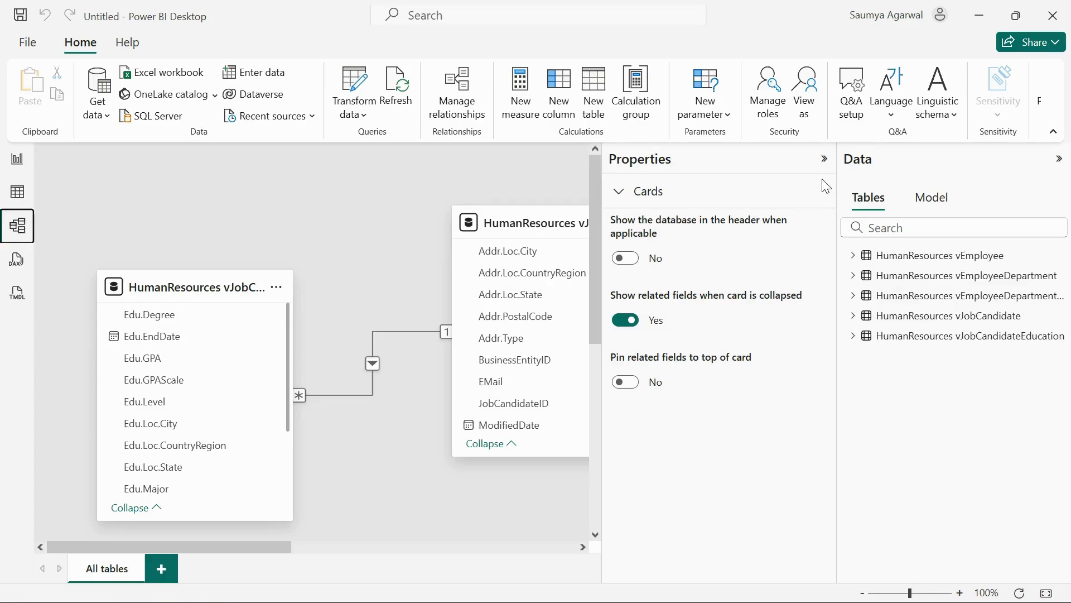
left_click(824, 159)
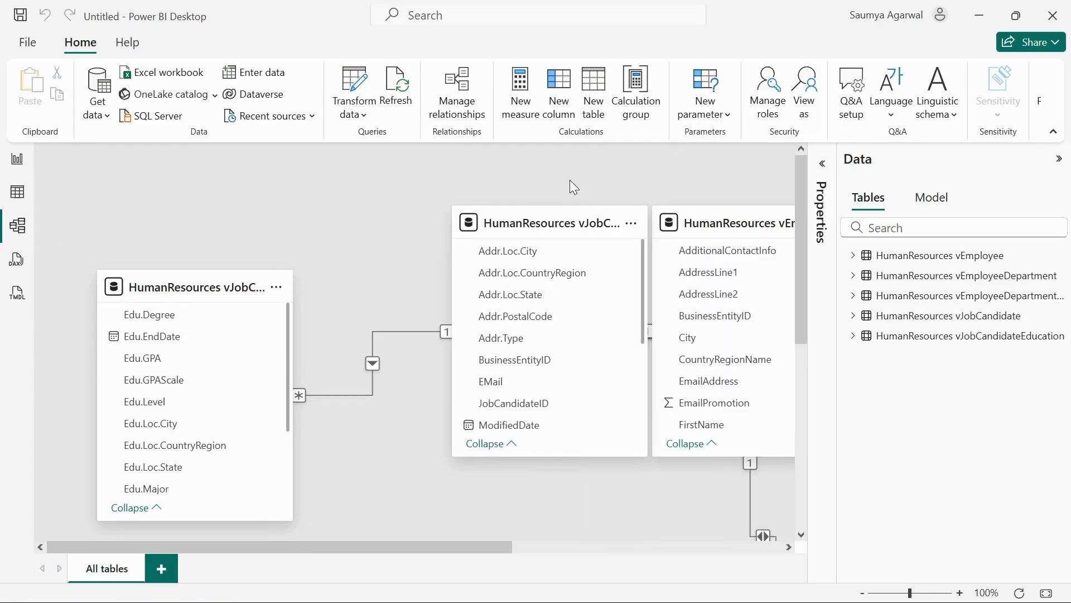
left_click_drag(551, 225, 468, 231)
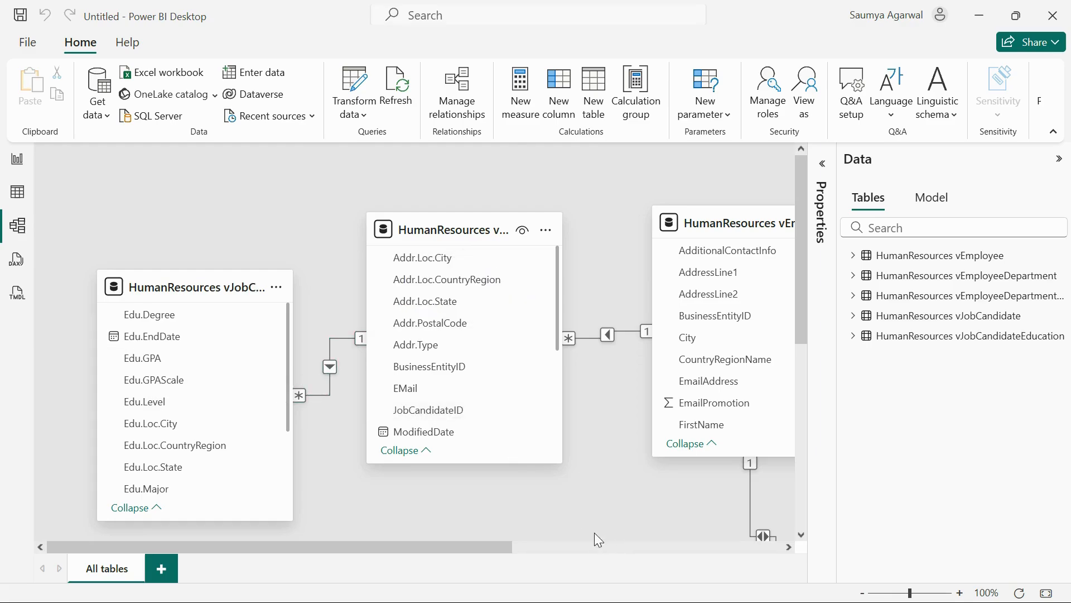
left_click_drag(549, 510, 12, 128)
left_click_drag(110, 10, 2, 262)
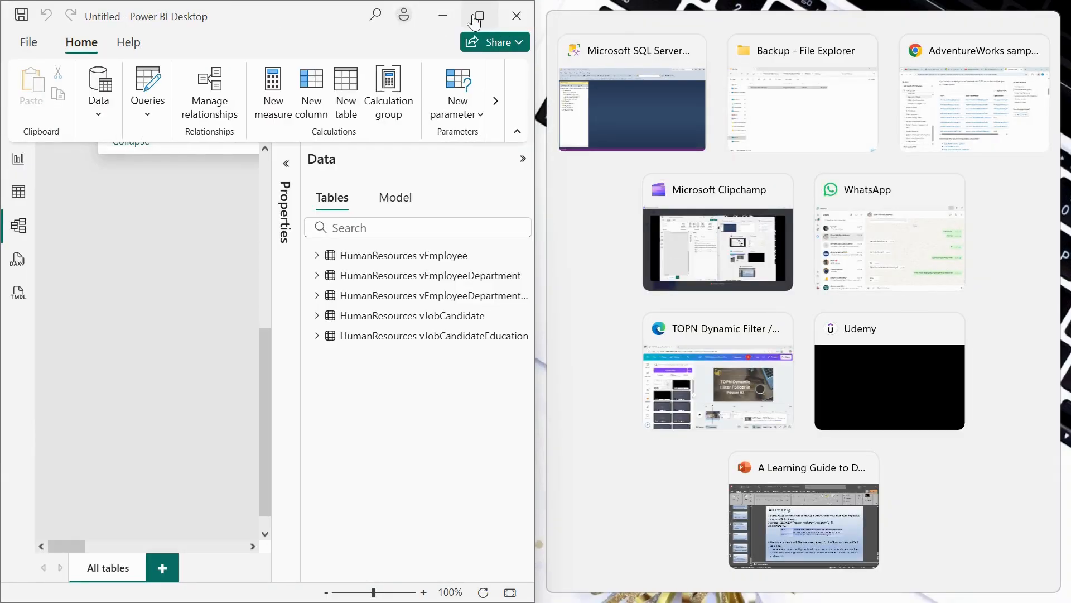
left_click(476, 17)
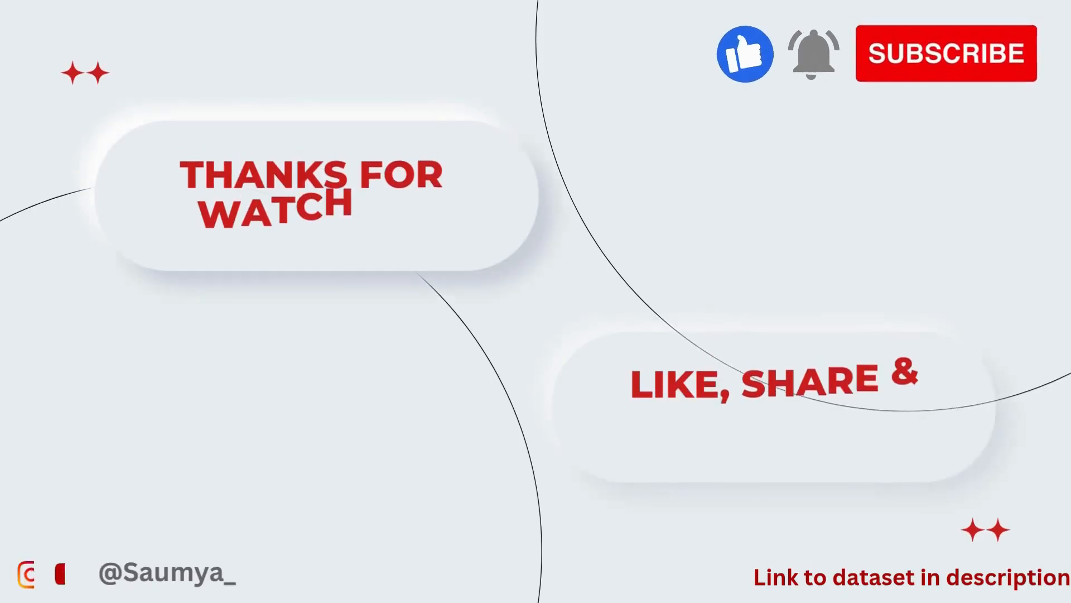